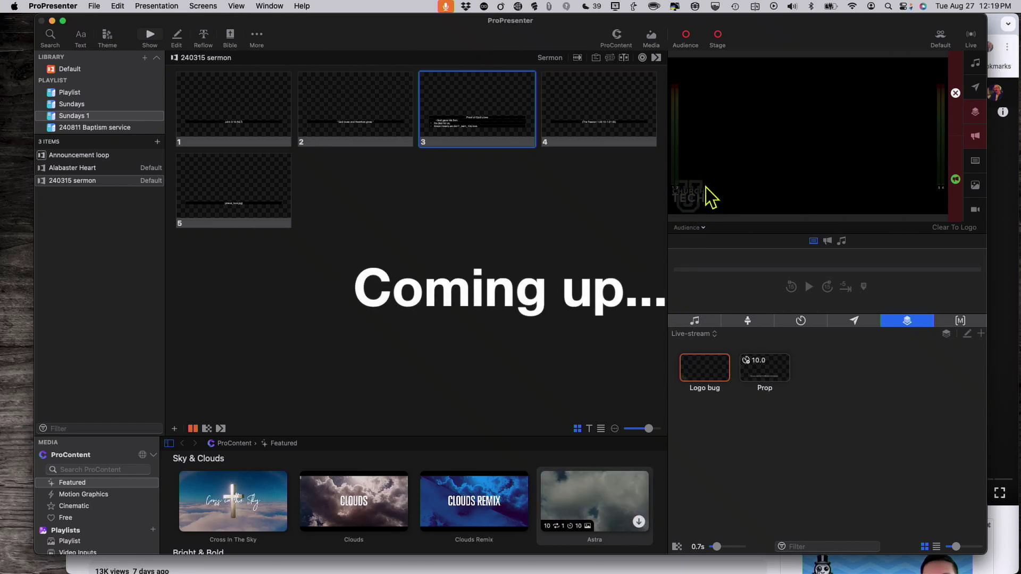
# Trigger the timed Prop from the Live-stream collection on the audience output.
pyautogui.click(779, 383)
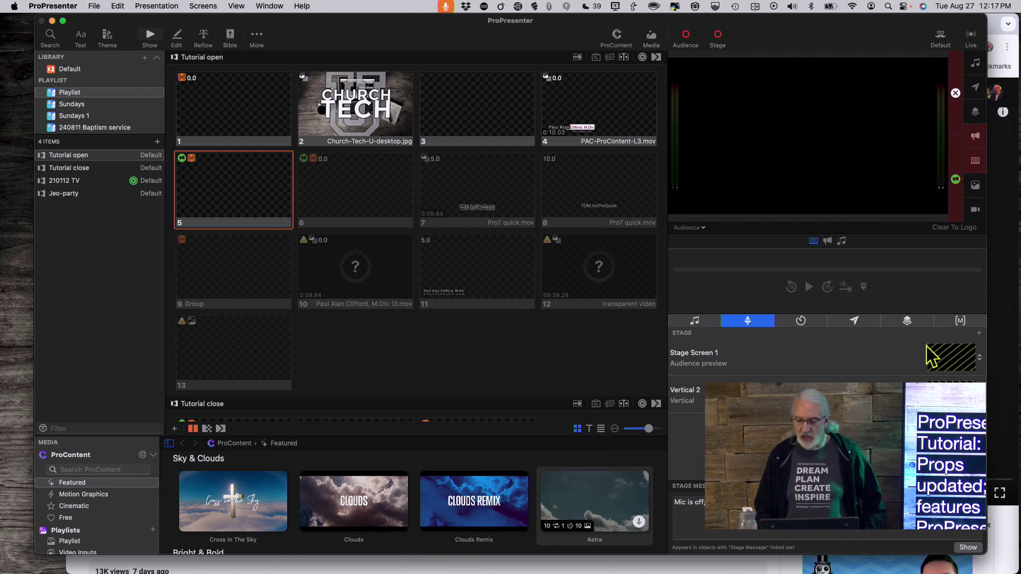
# Switch from stage screen settings to the Props panel to show the Jeo-party collection.
pyautogui.click(906, 320)
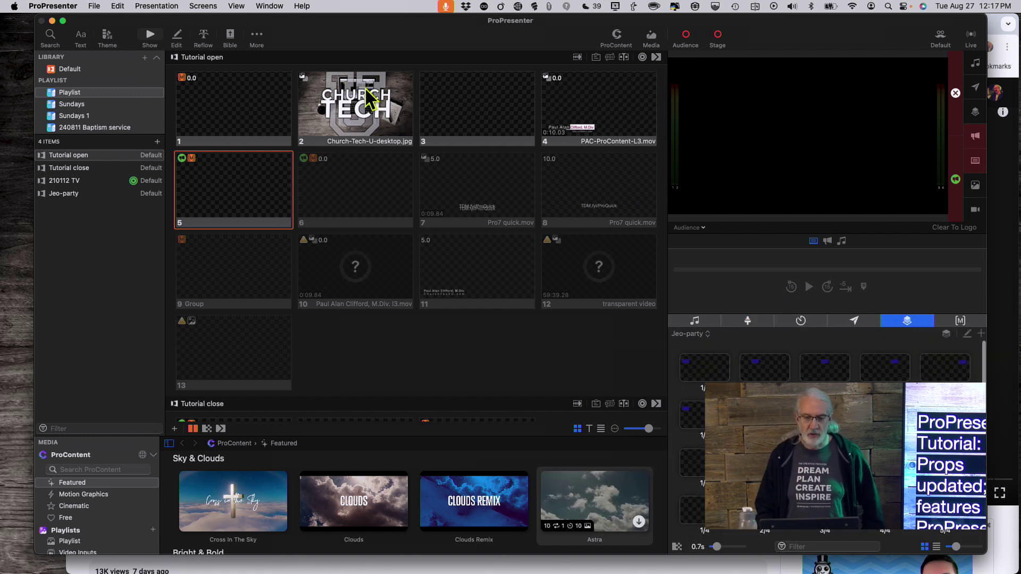
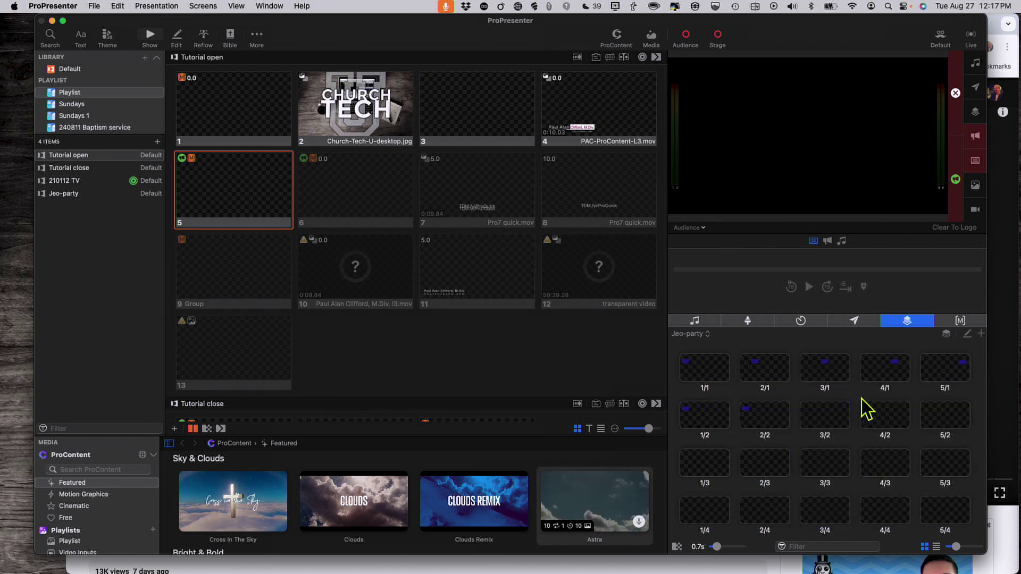
# Switch the Props panel from the Jeo-party collection to Live-stream.
pyautogui.click(707, 335)
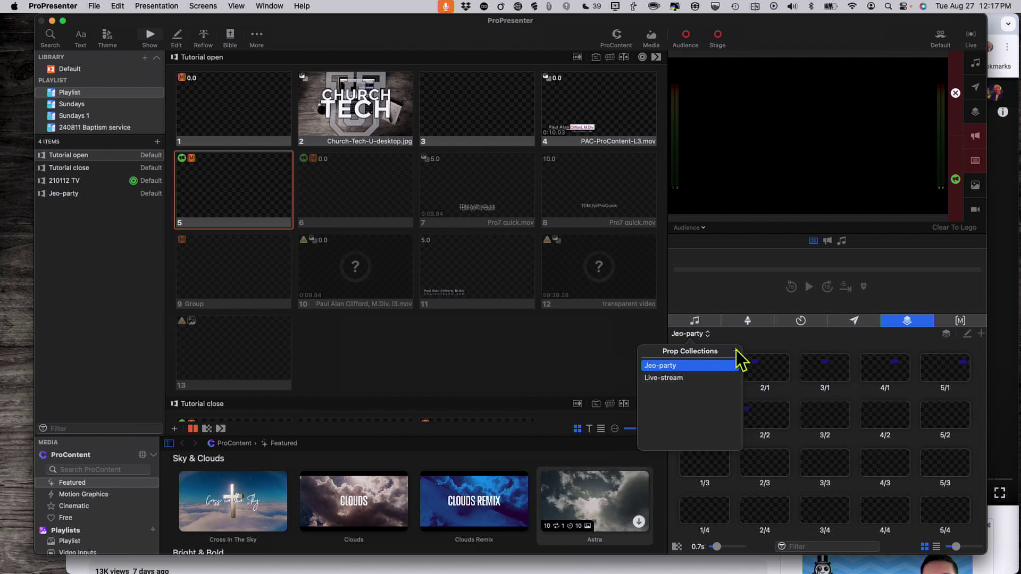
pyautogui.click(669, 381)
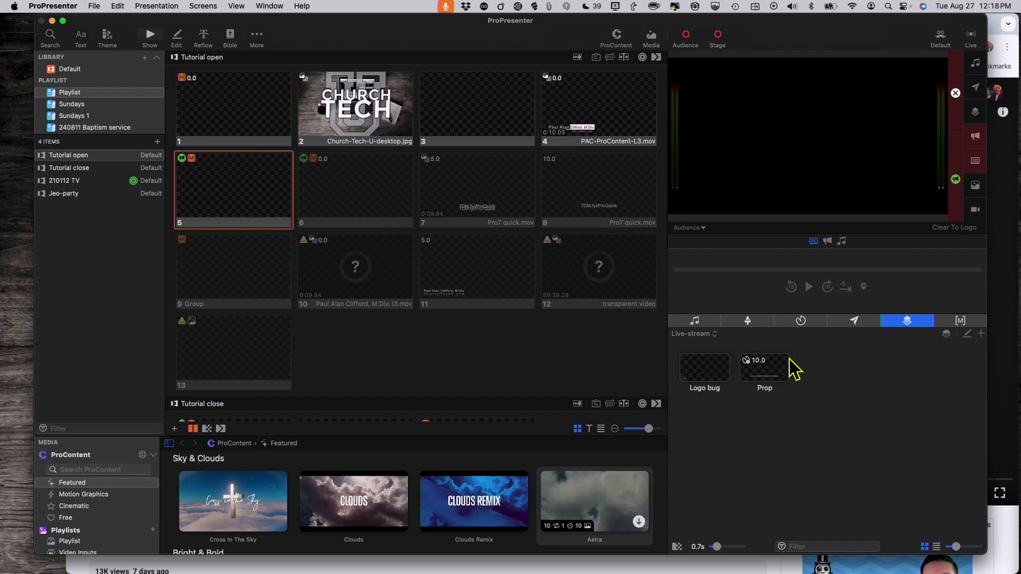
pyautogui.click(937, 547)
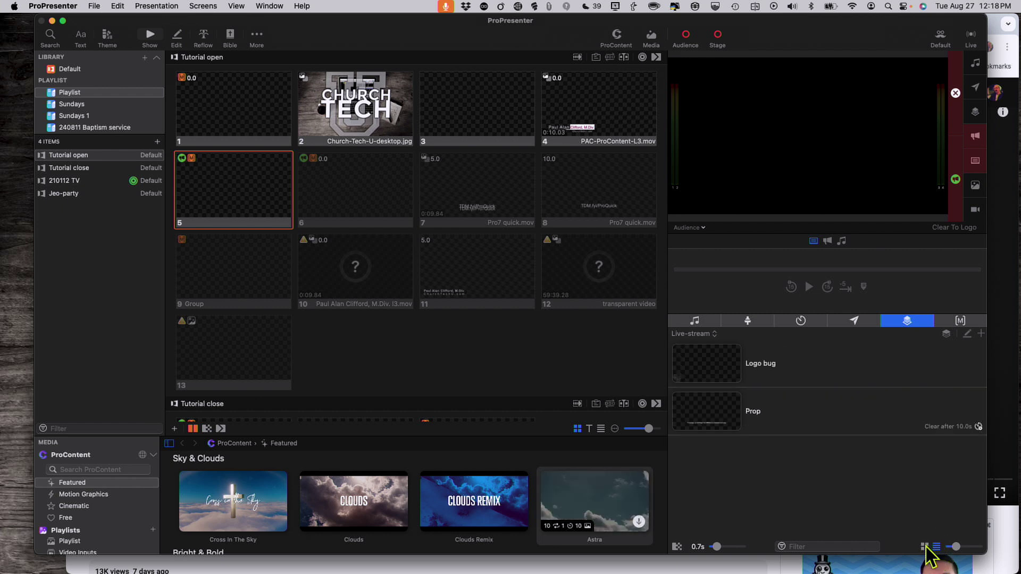
pyautogui.click(925, 547)
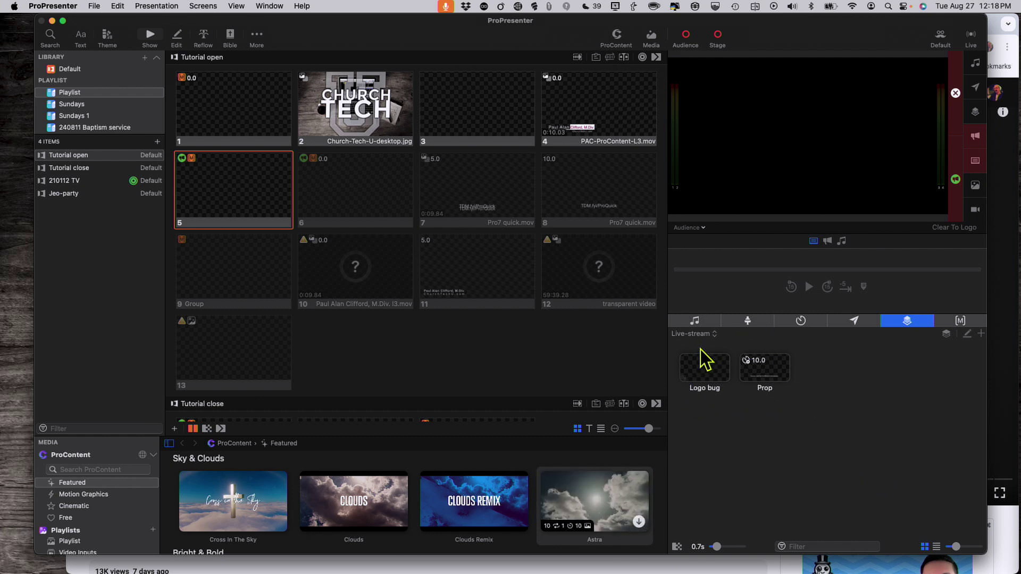
pyautogui.click(714, 332)
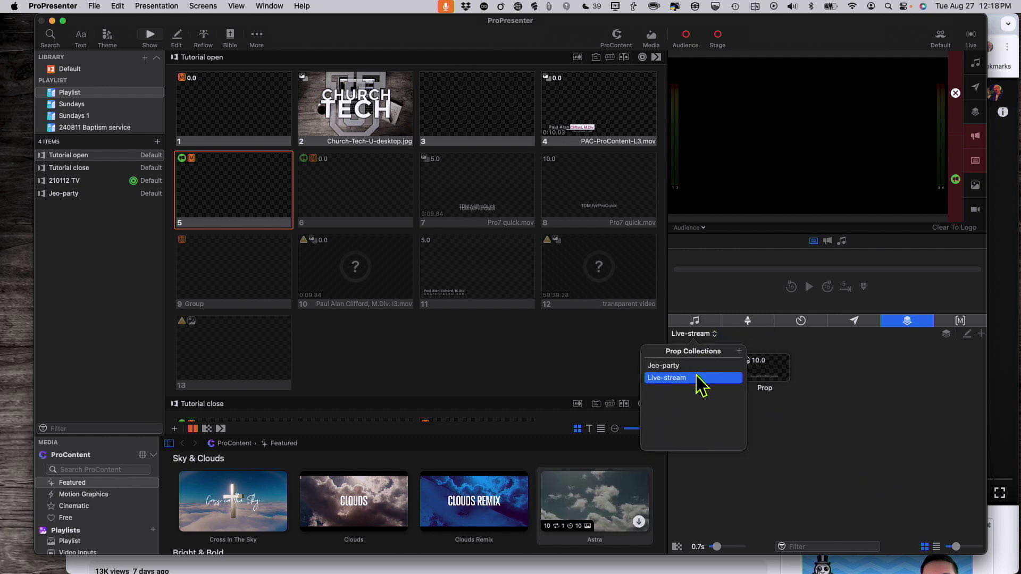
pyautogui.click(828, 423)
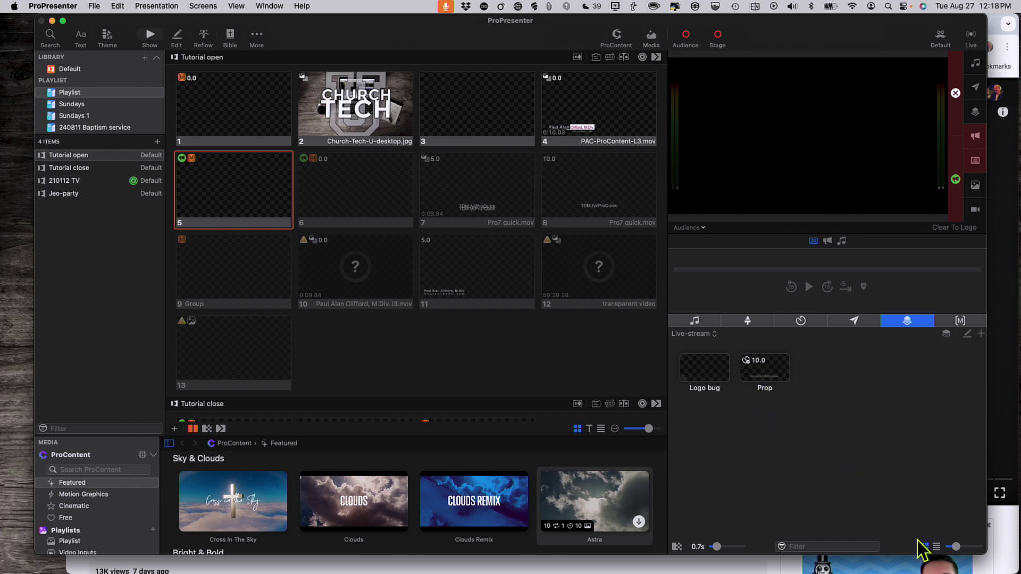
pyautogui.click(936, 547)
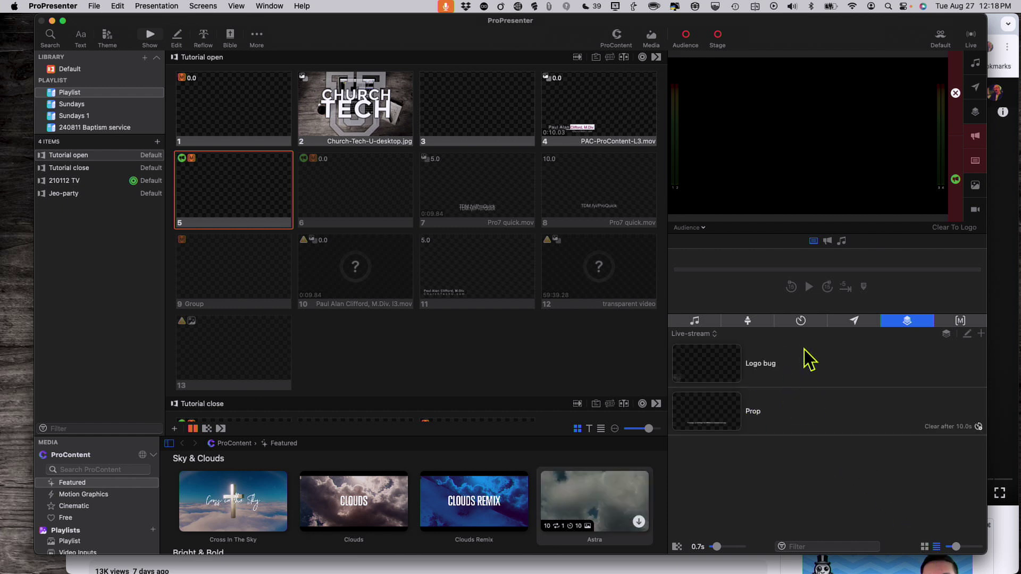
pyautogui.click(923, 545)
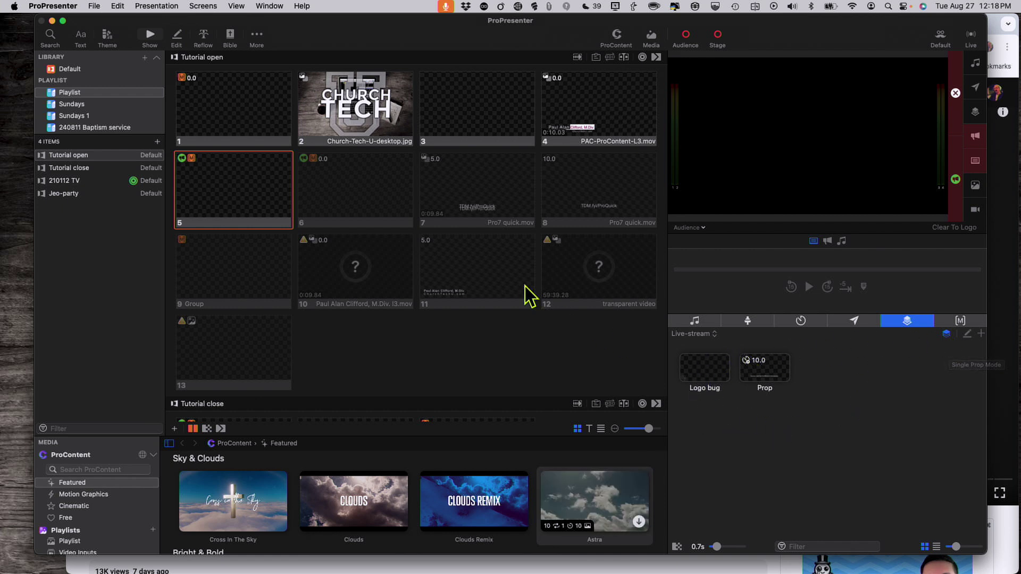
pyautogui.scroll(-3, 421, 313)
pyautogui.scroll(-2, 411, 296)
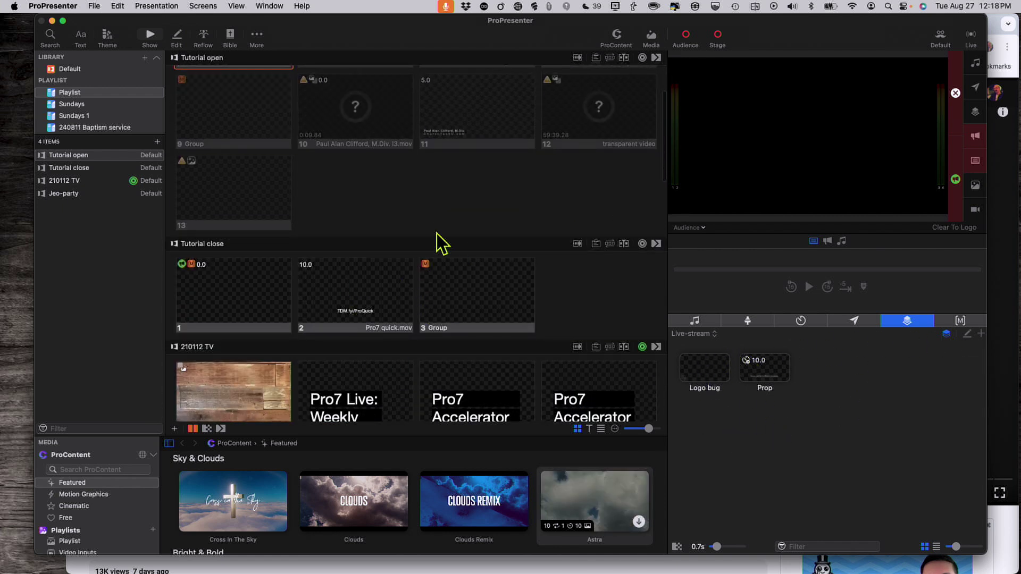
pyautogui.scroll(-5, 405, 328)
pyautogui.scroll(-5, 405, 329)
pyautogui.scroll(-3, 405, 328)
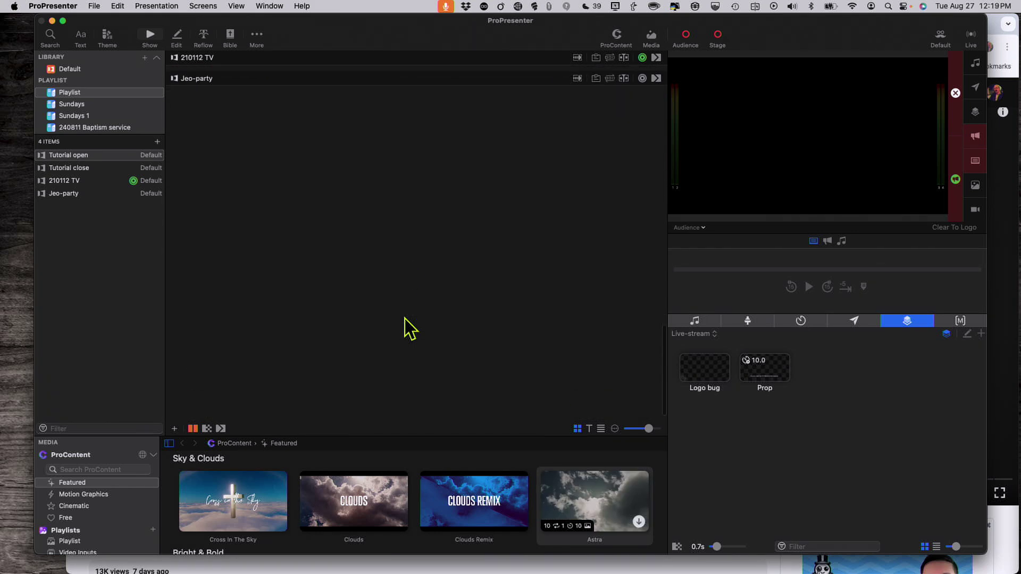
pyautogui.scroll(-1, 405, 328)
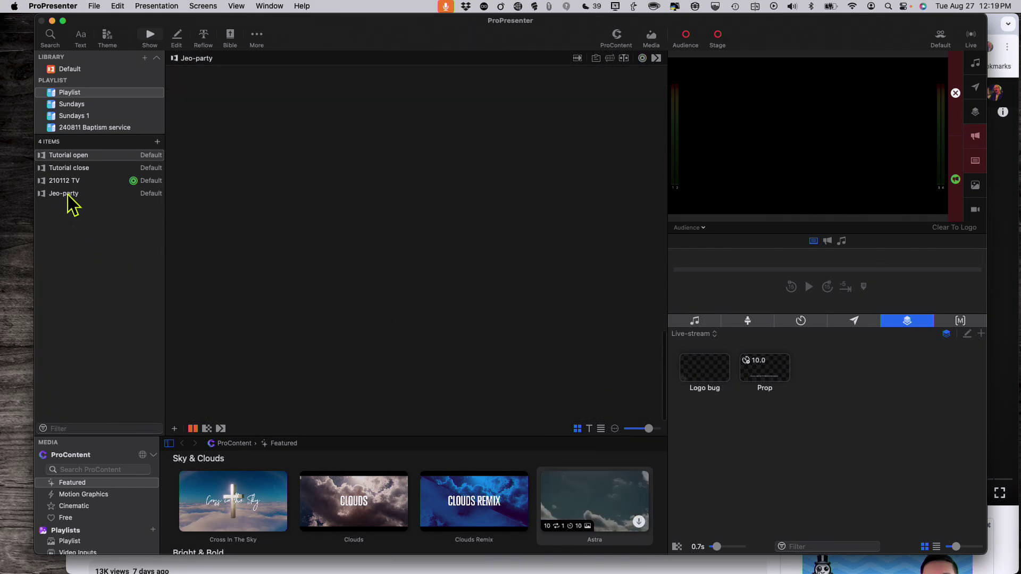
# Browse the Sundays, 240811 Baptism service and Sundays 1 playlists to the 240315 sermon.
pyautogui.click(74, 104)
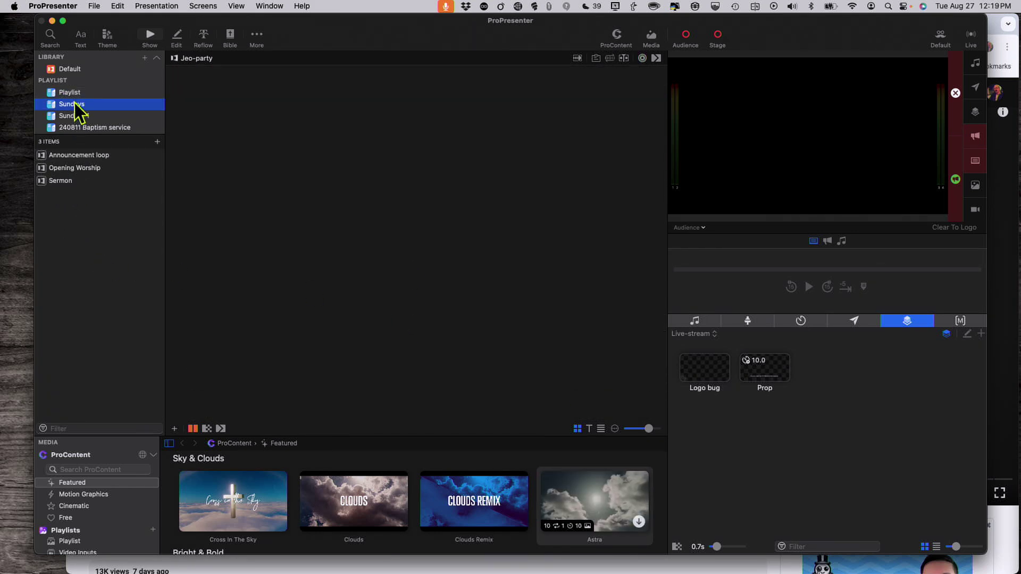
pyautogui.click(82, 129)
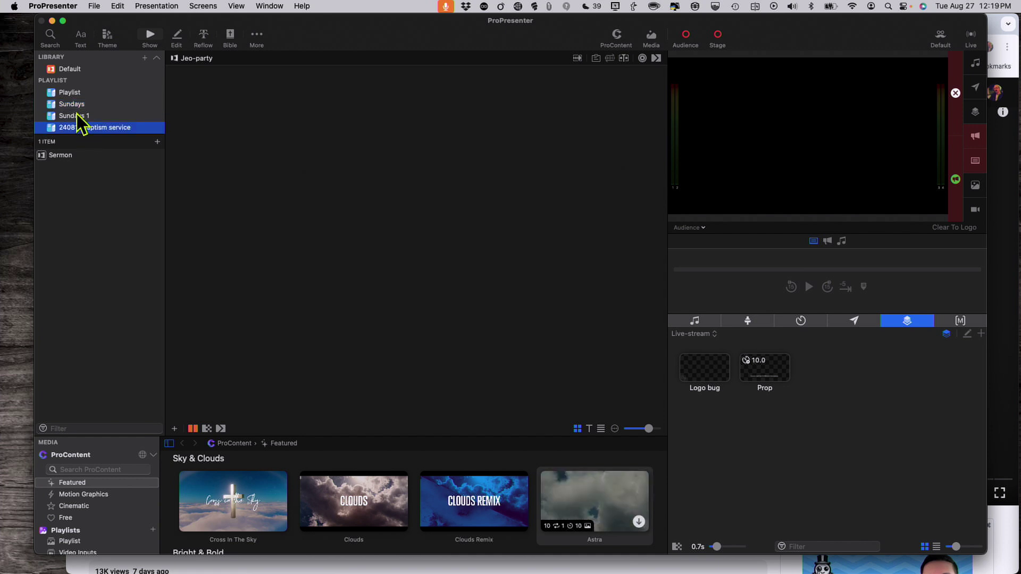
pyautogui.click(78, 117)
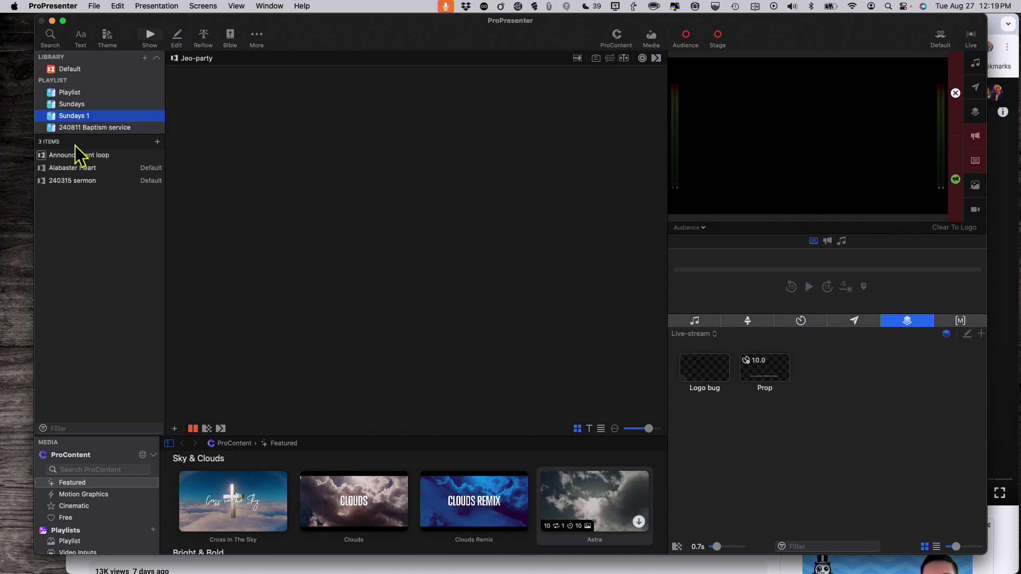
pyautogui.click(78, 183)
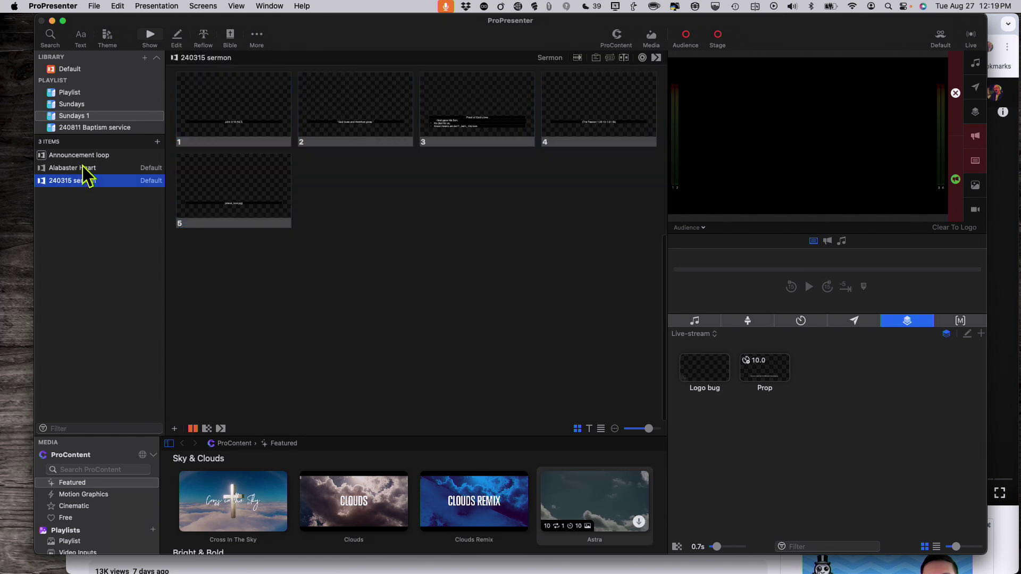
pyautogui.click(83, 170)
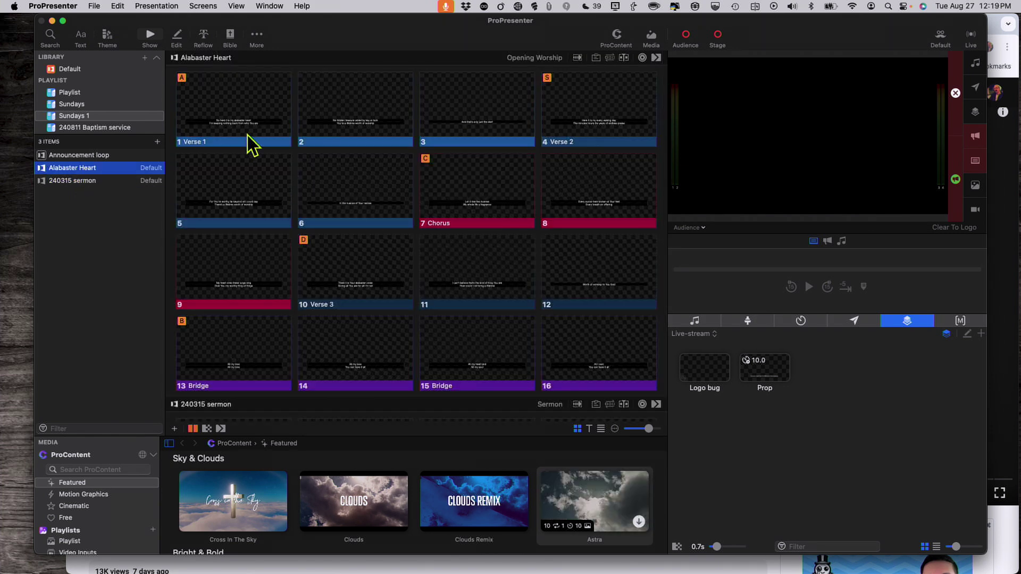
pyautogui.click(128, 180)
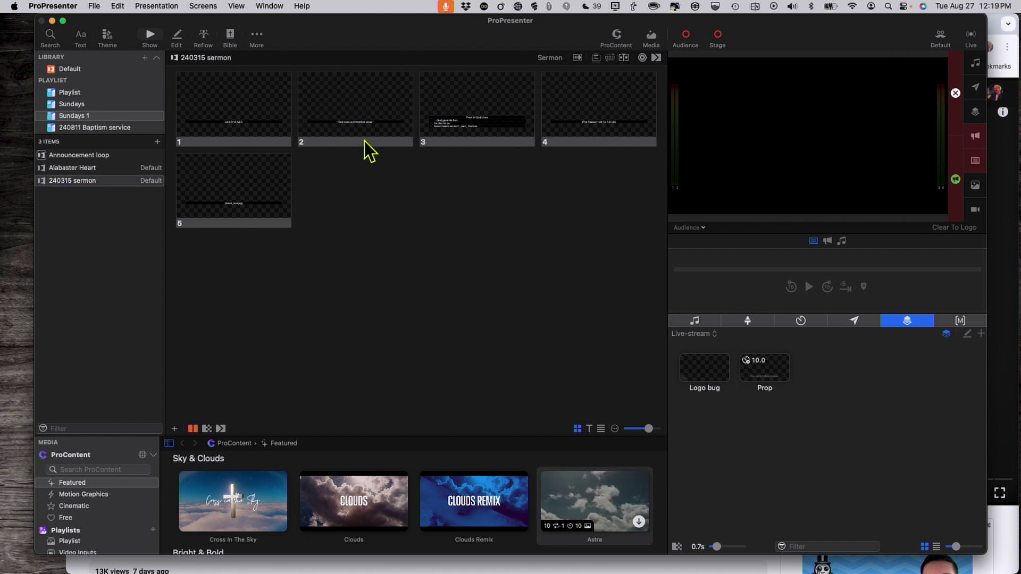
# Send sermon slide 2, then slide 3 'Proof of God's love', to the audience output.
pyautogui.click(350, 129)
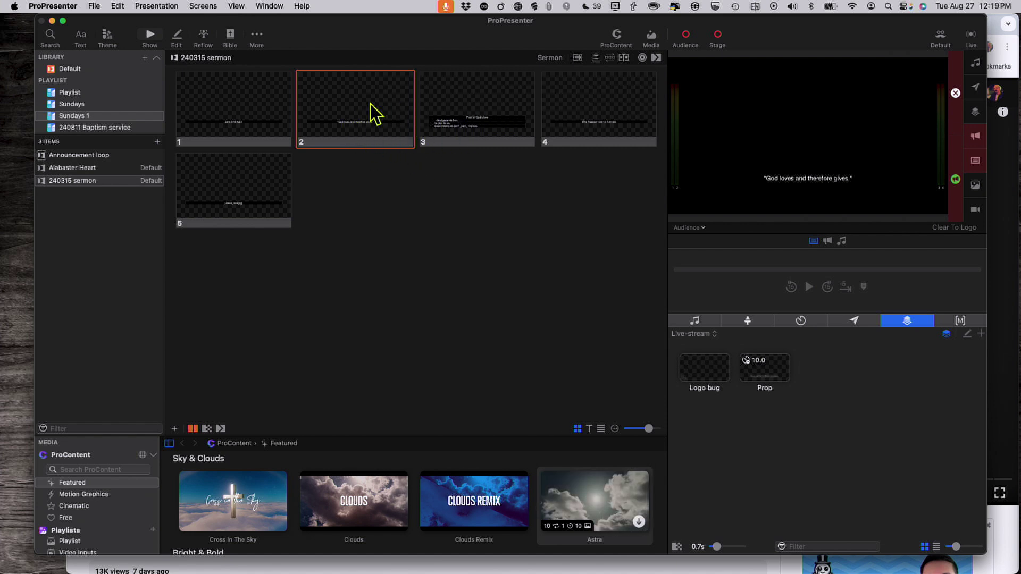
pyautogui.click(498, 137)
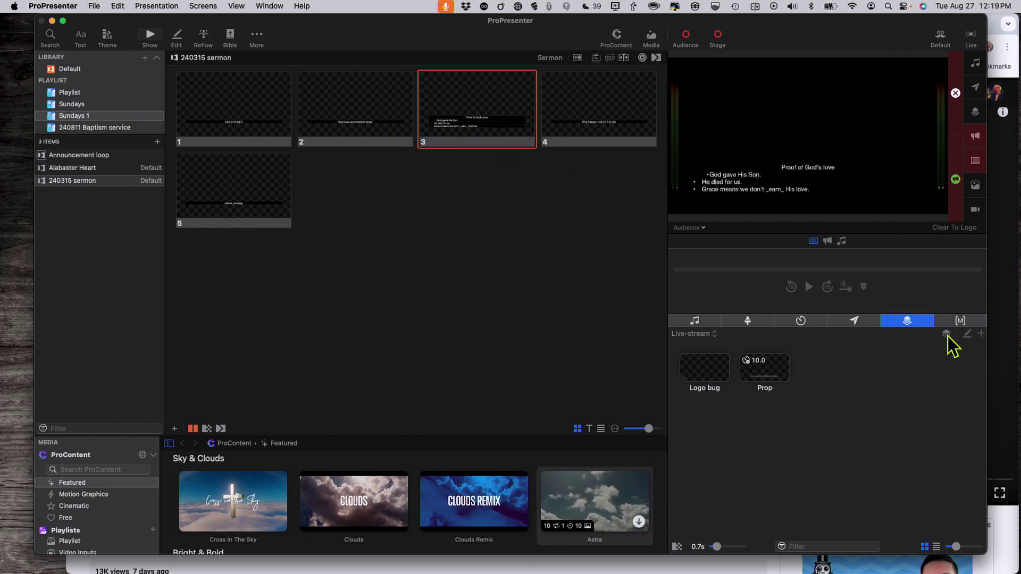
# Clear the sermon slide, then show the Logo bug and 10-second prayer-contact prop live.
pyautogui.click(975, 160)
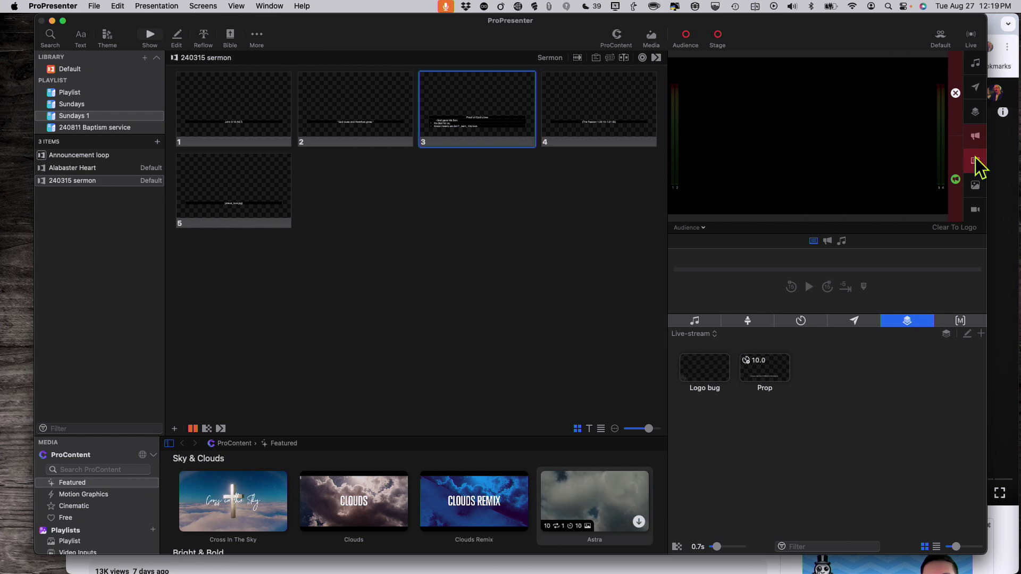
pyautogui.click(708, 384)
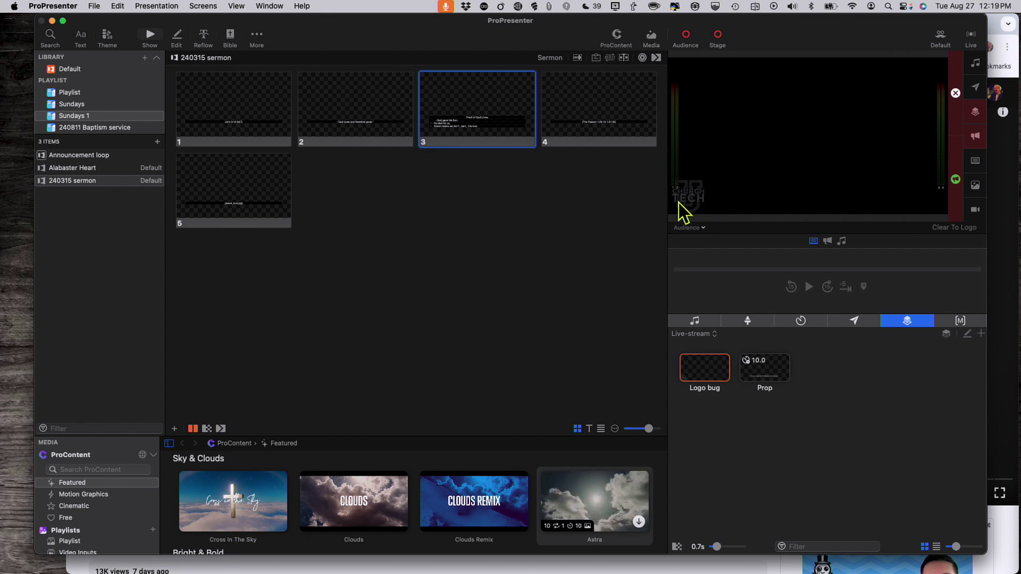
pyautogui.click(778, 384)
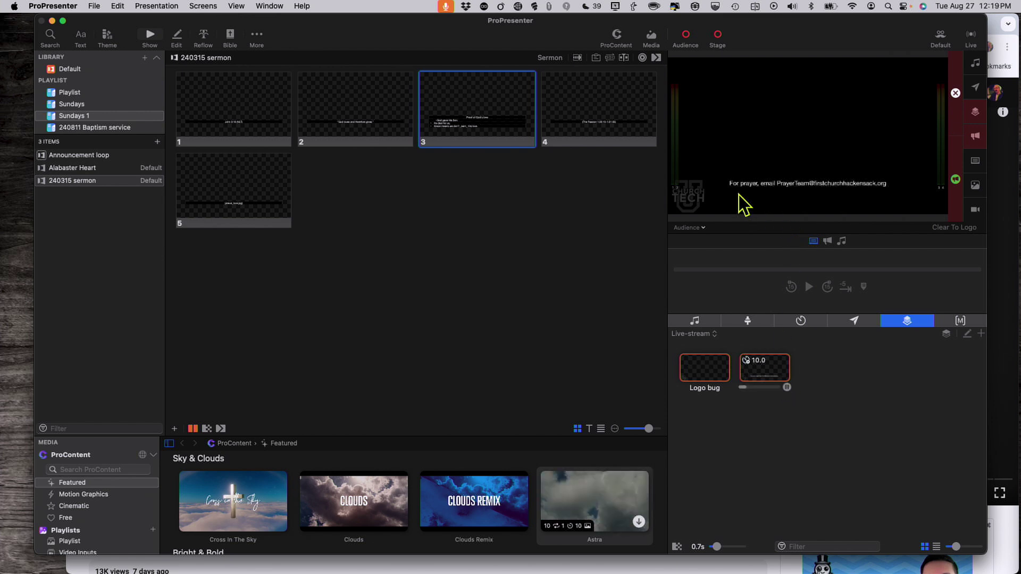
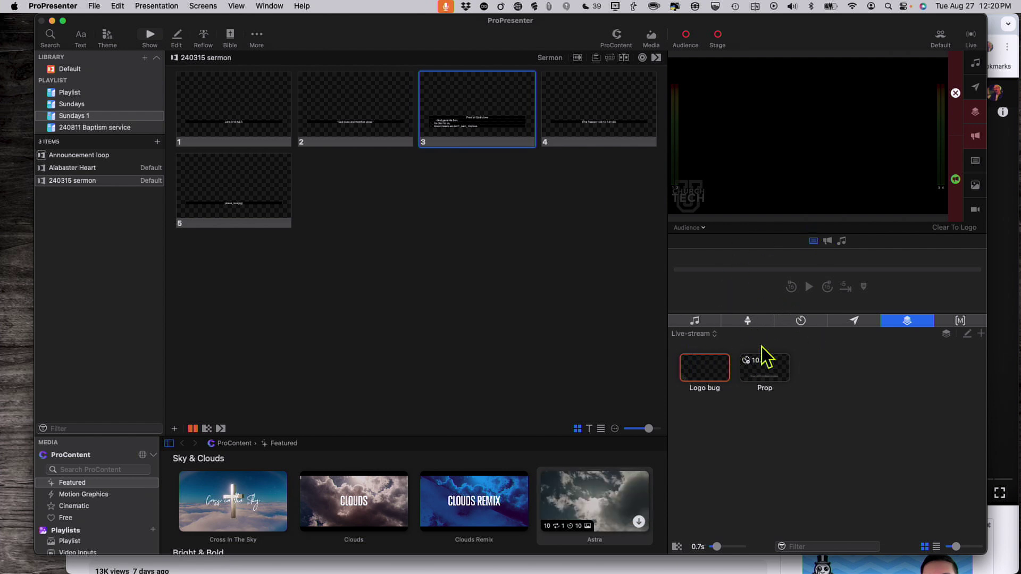
# Enable single-prop mode, show the Prop, then bring the Logo bug back on output.
pyautogui.click(947, 335)
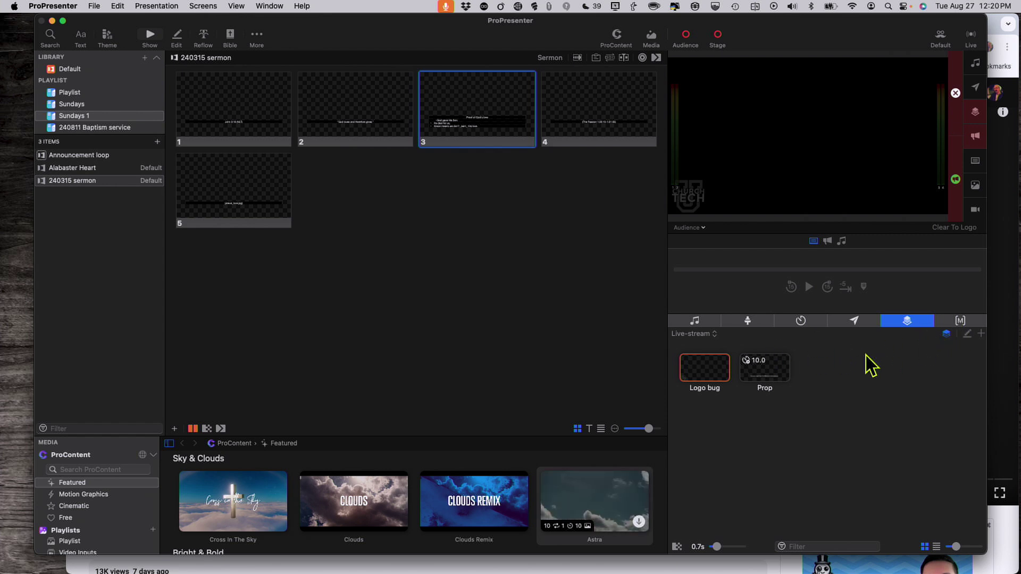
pyautogui.click(785, 381)
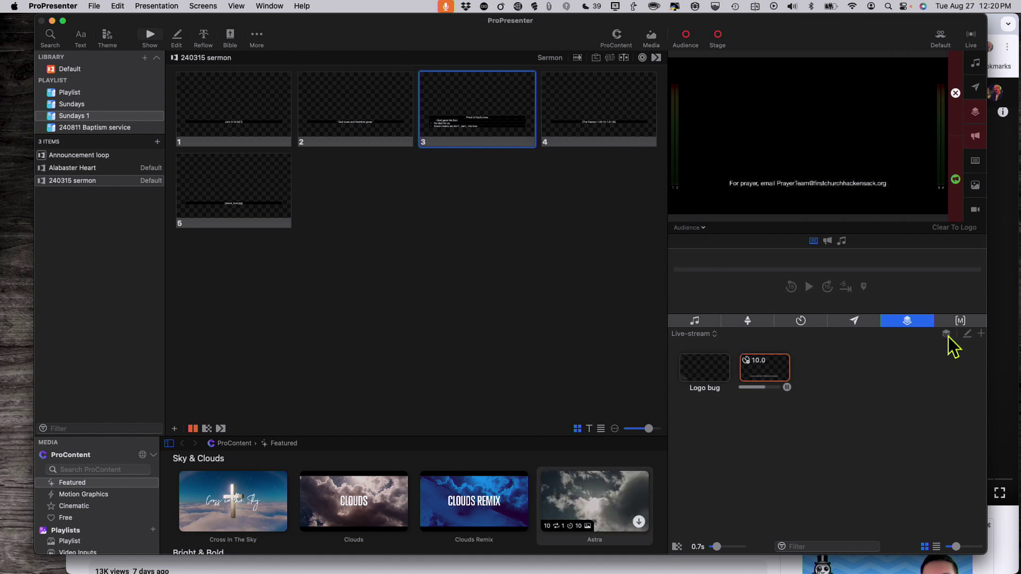
pyautogui.click(700, 382)
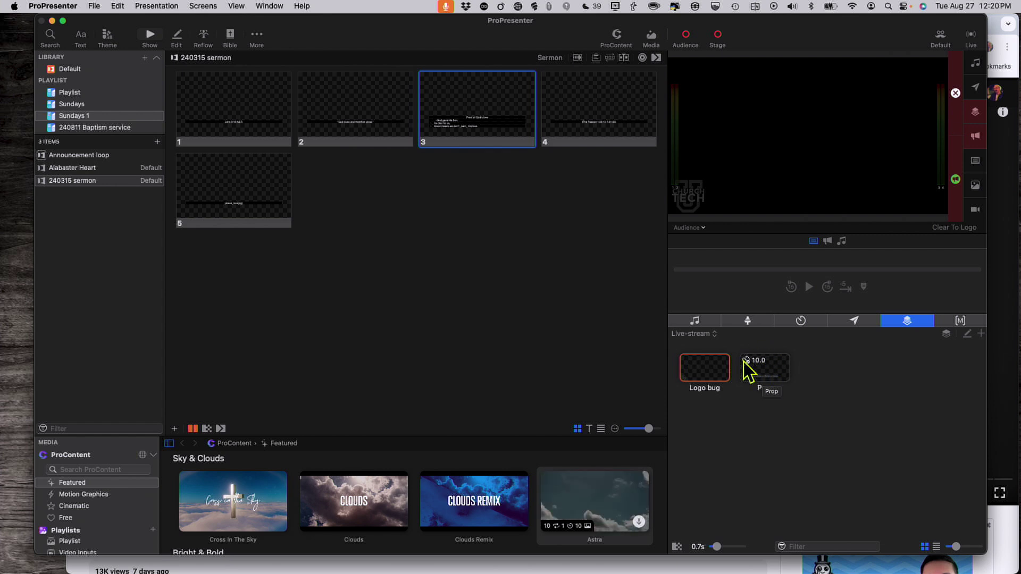
# Set the Prop's auto-clear to Never, then reopen its Auto-Clear options.
pyautogui.rightClick(771, 368)
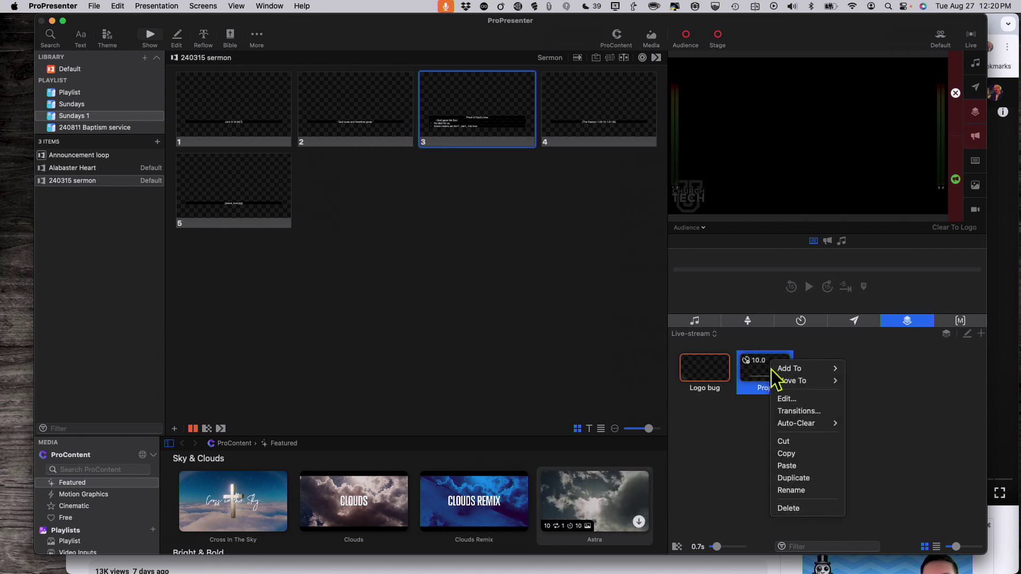
pyautogui.moveTo(796, 422)
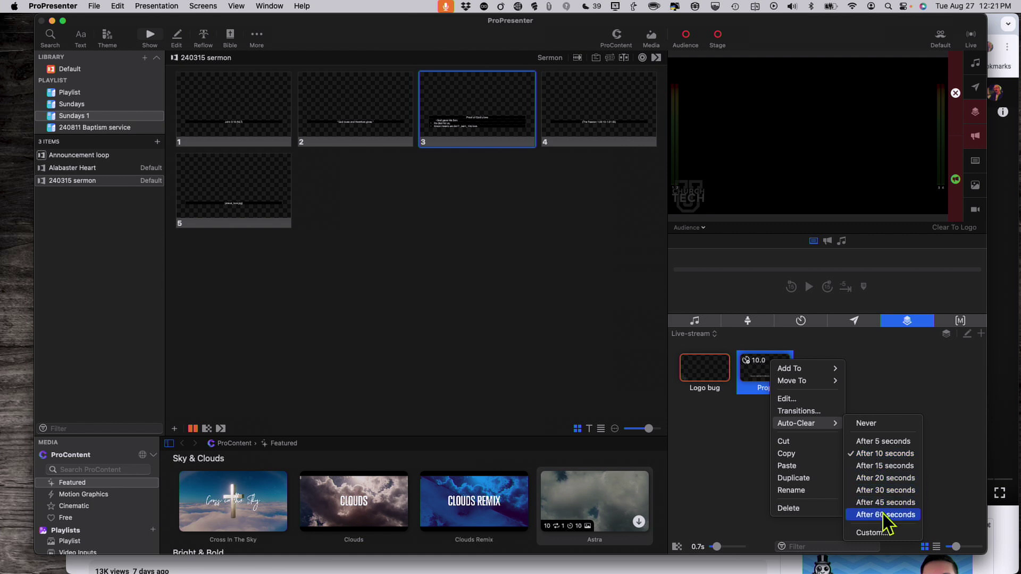
pyautogui.click(875, 423)
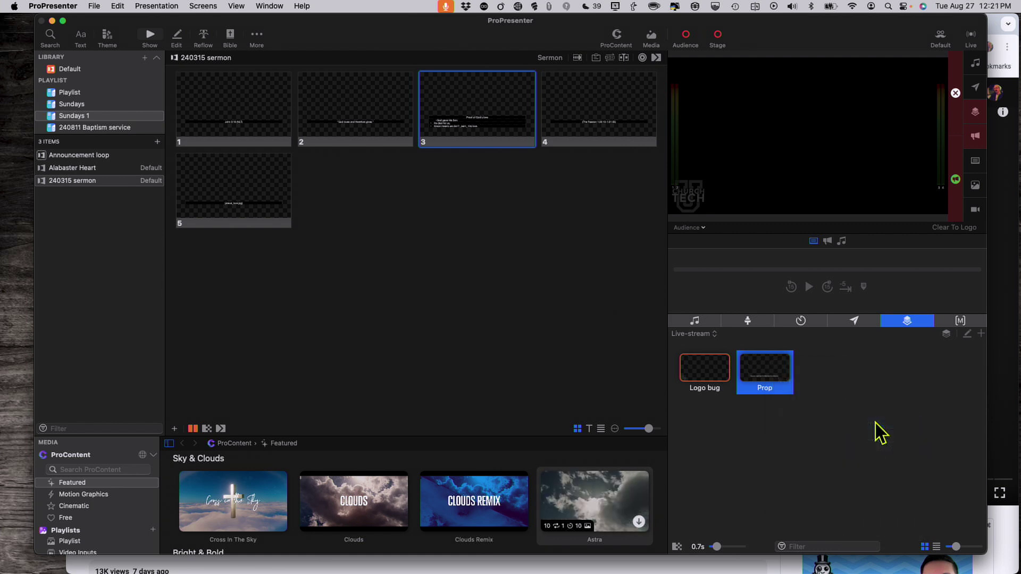
pyautogui.rightClick(768, 366)
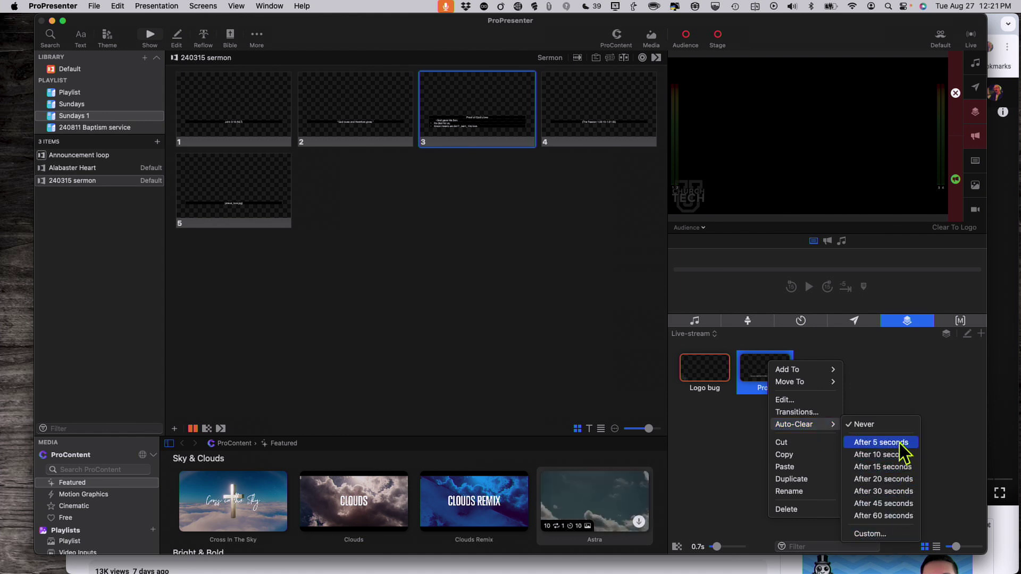
# Give the Prop a custom 7-second auto-clear and trigger it to test.
pyautogui.click(877, 535)
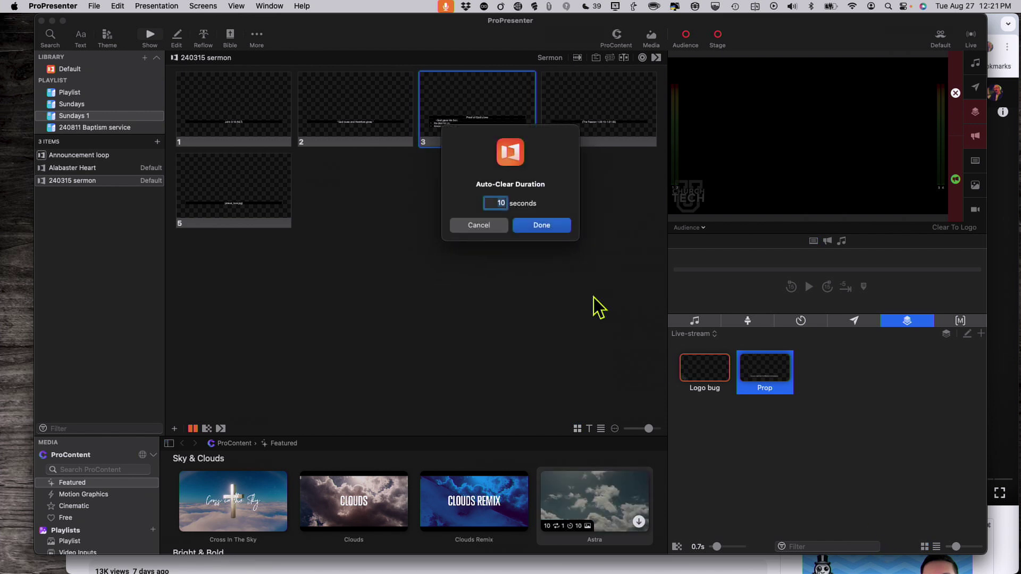
pyautogui.press('Return')
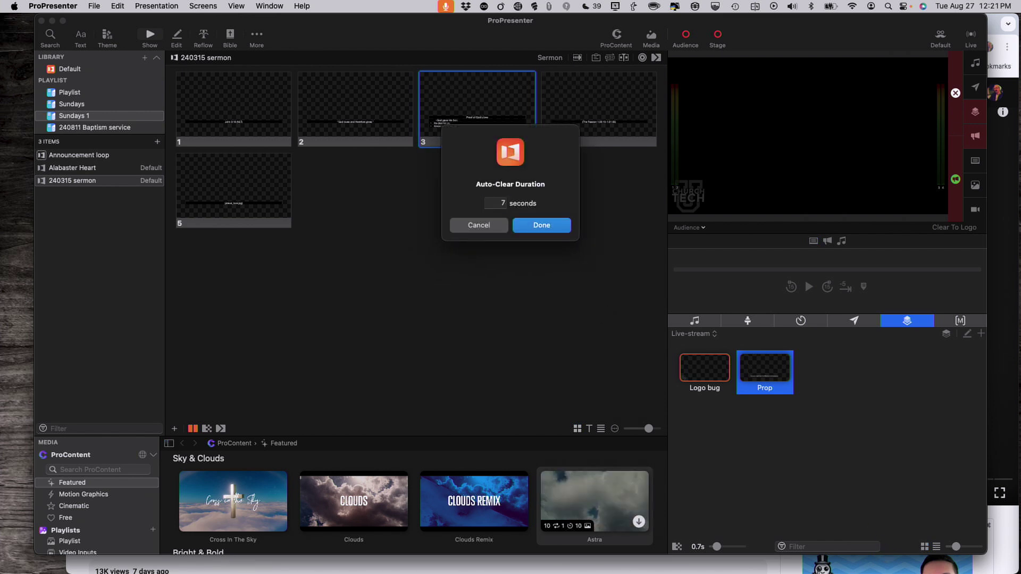
pyautogui.click(778, 382)
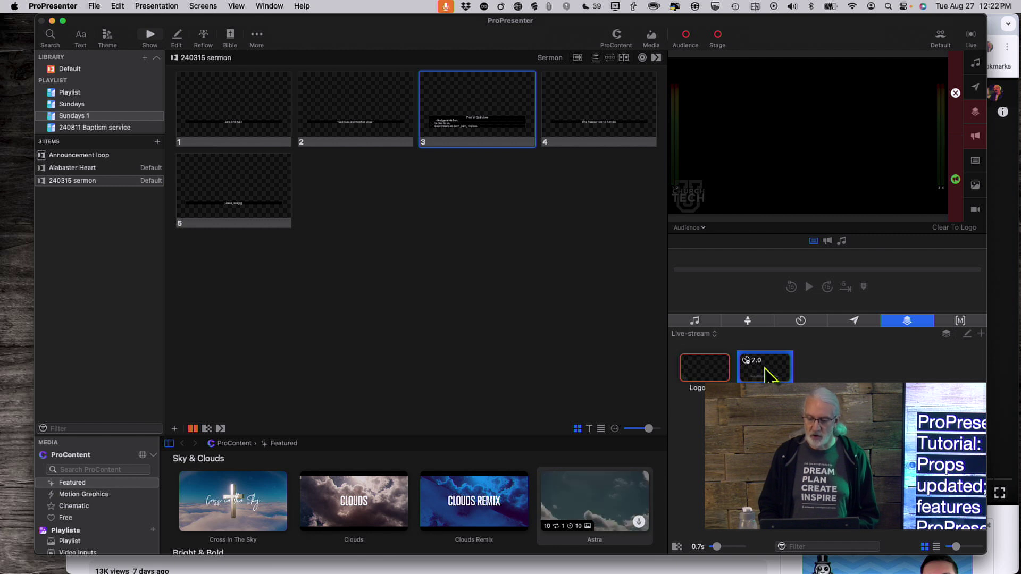
# Show the Prop again, then switch the props panel to the Jeo-party collection.
pyautogui.click(766, 376)
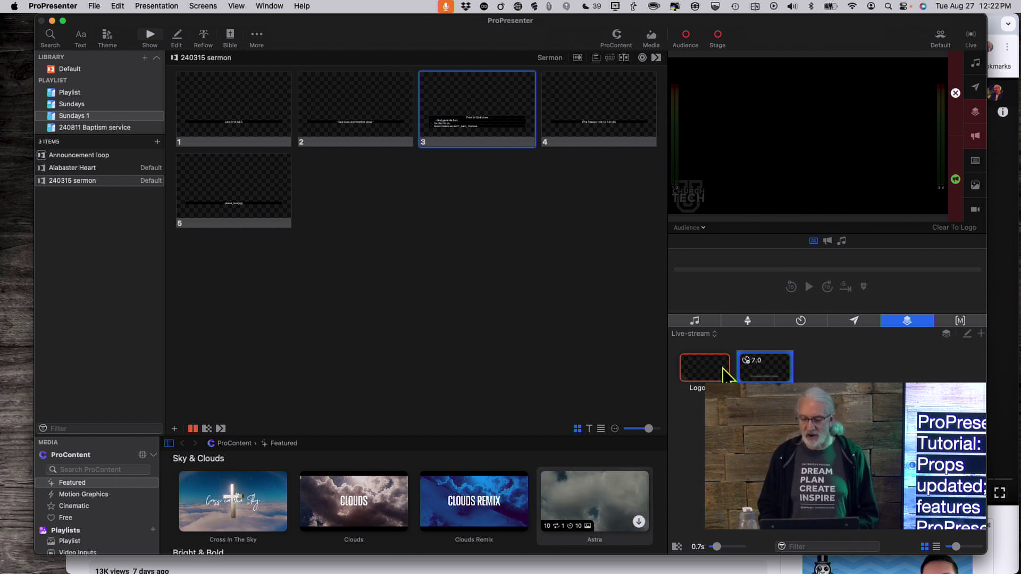
pyautogui.click(714, 335)
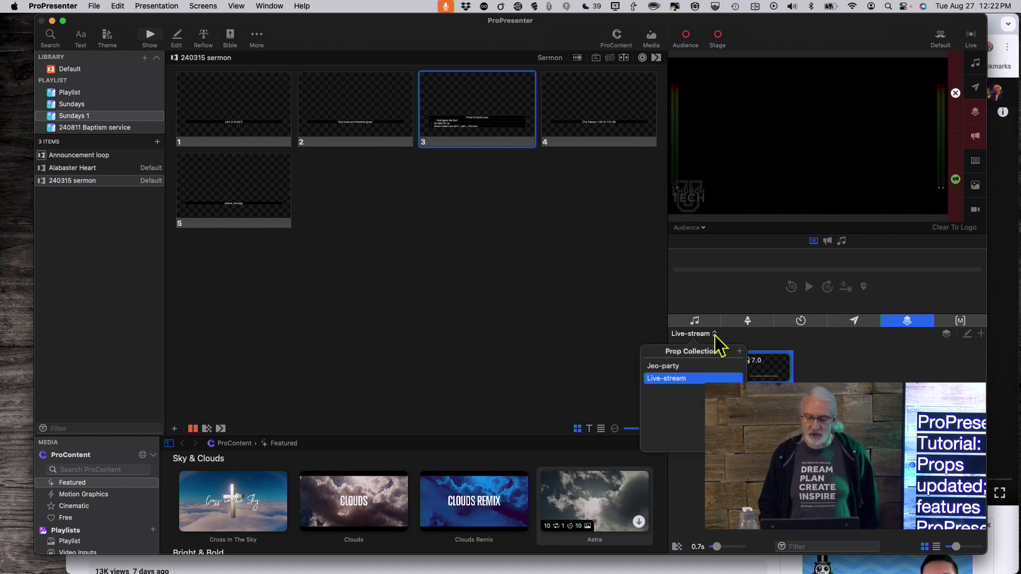
pyautogui.click(688, 365)
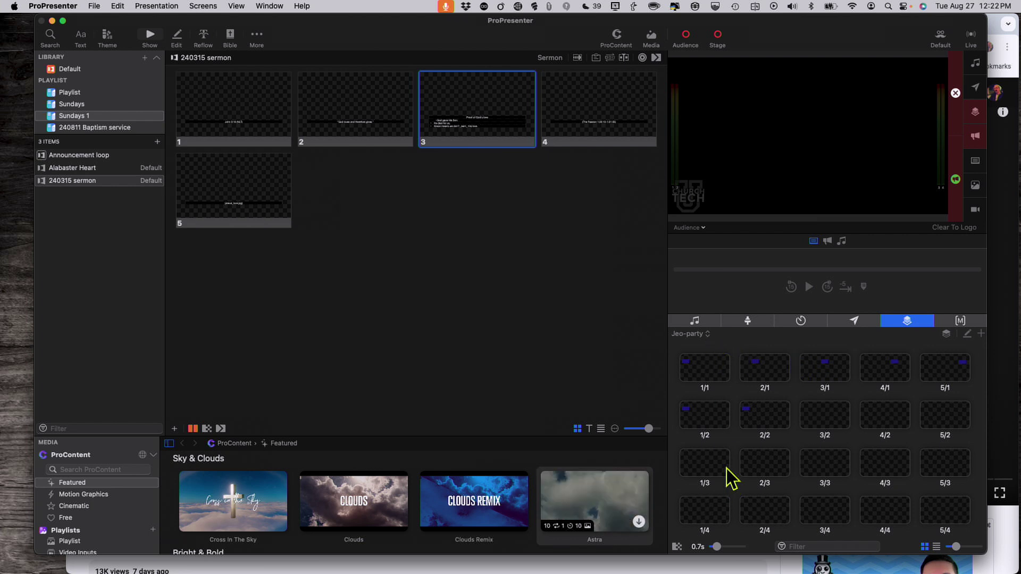
pyautogui.scroll(-1, 733, 479)
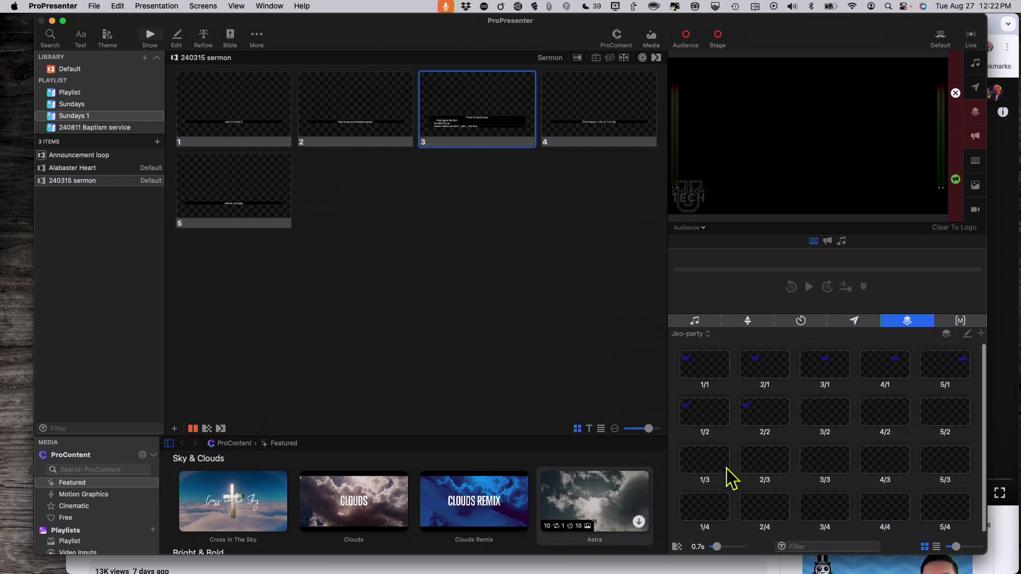
pyautogui.scroll(-2, 733, 479)
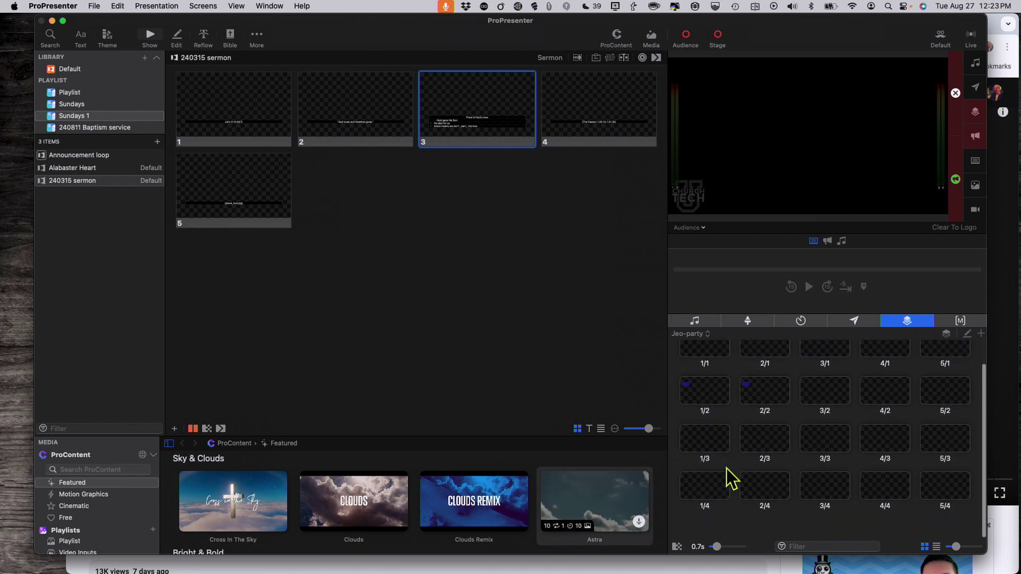
pyautogui.scroll(2, 728, 478)
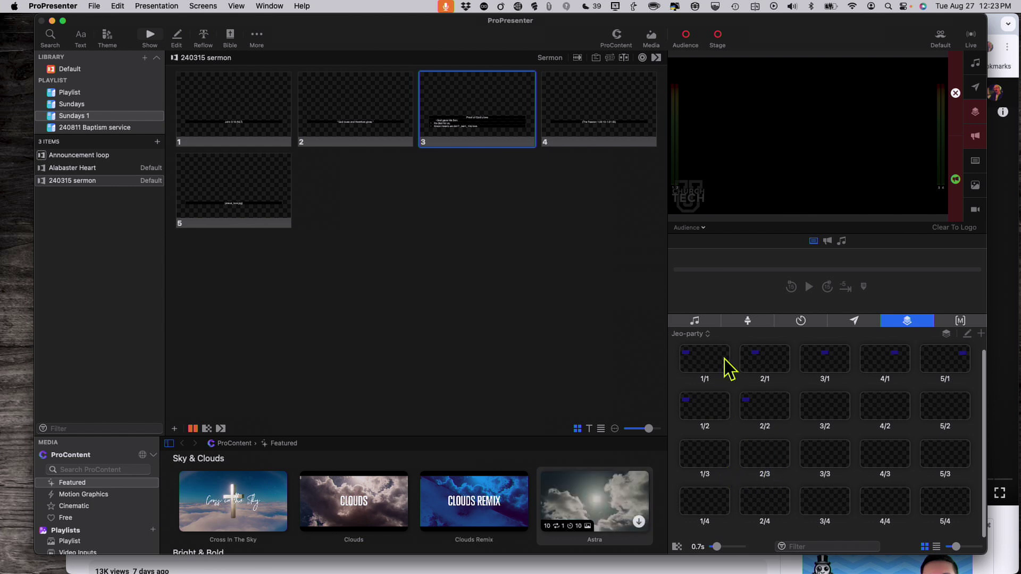
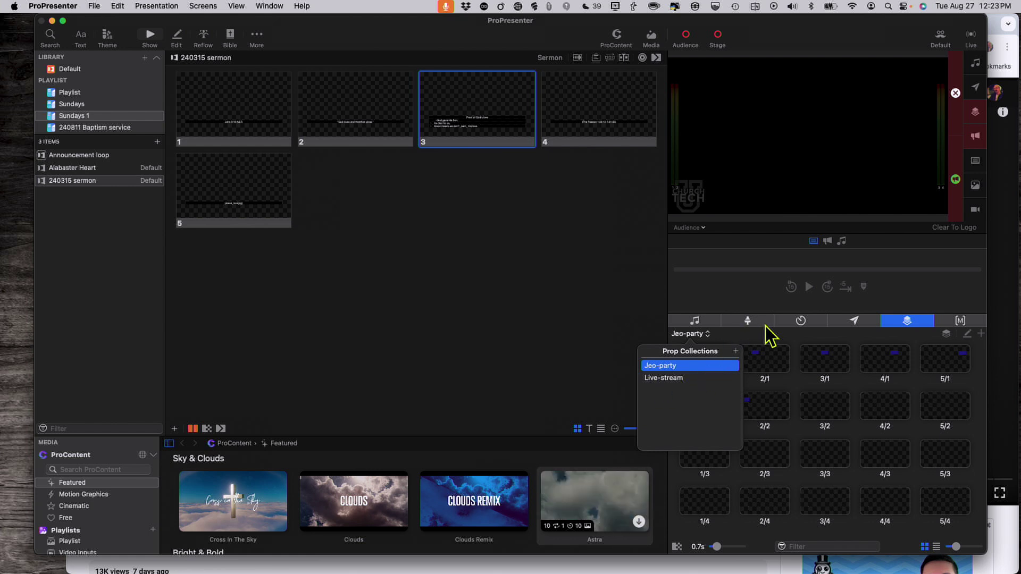
# Add an empty prop collection named 'New Collection' from the Prop Collections list.
pyautogui.click(766, 335)
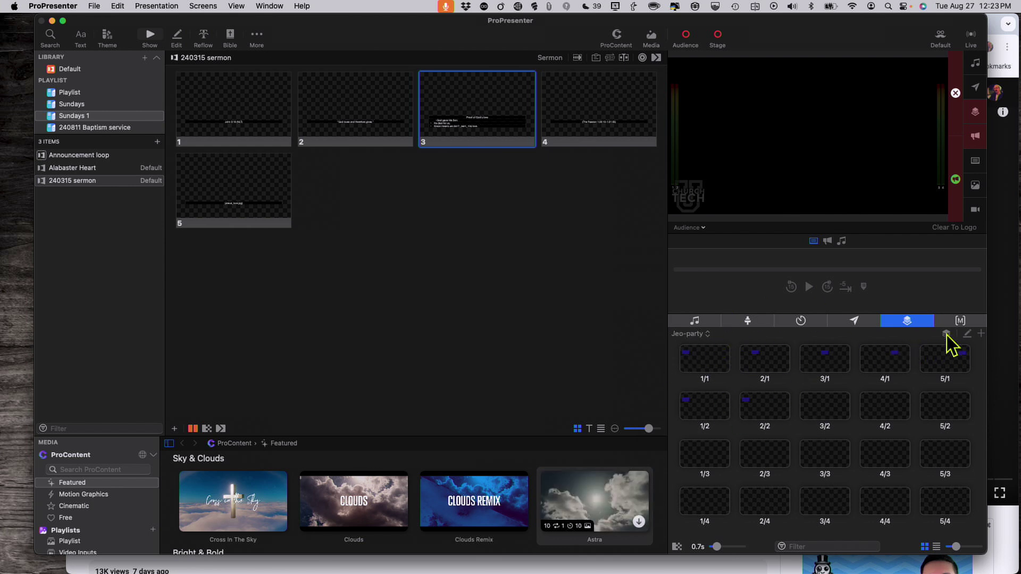
pyautogui.click(707, 334)
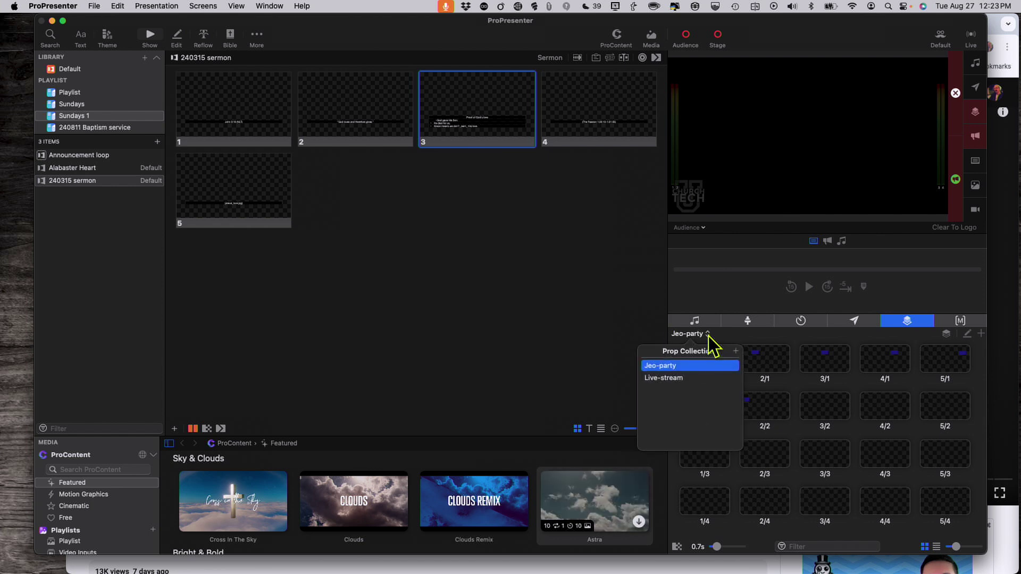
pyautogui.click(738, 352)
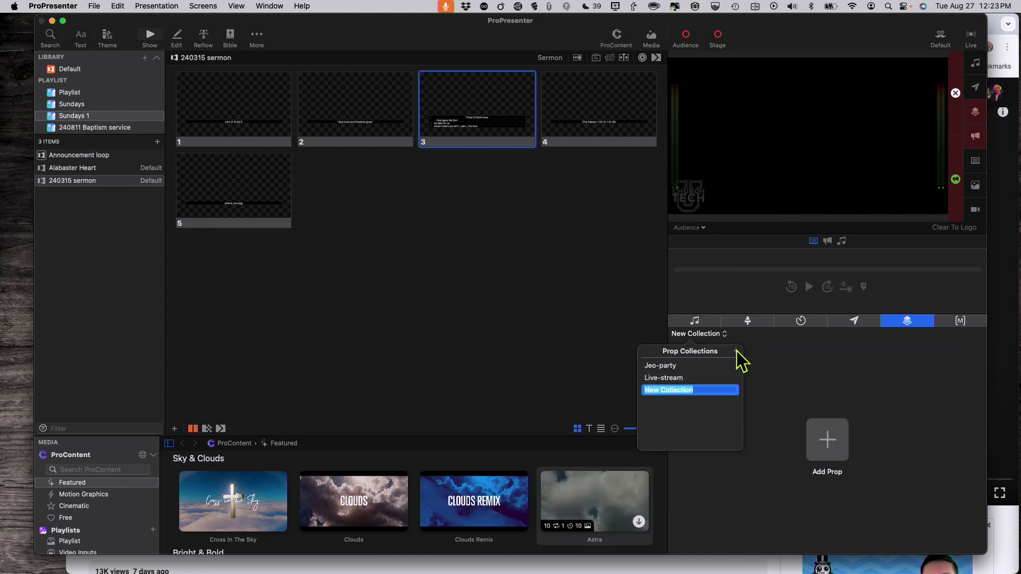
pyautogui.click(793, 376)
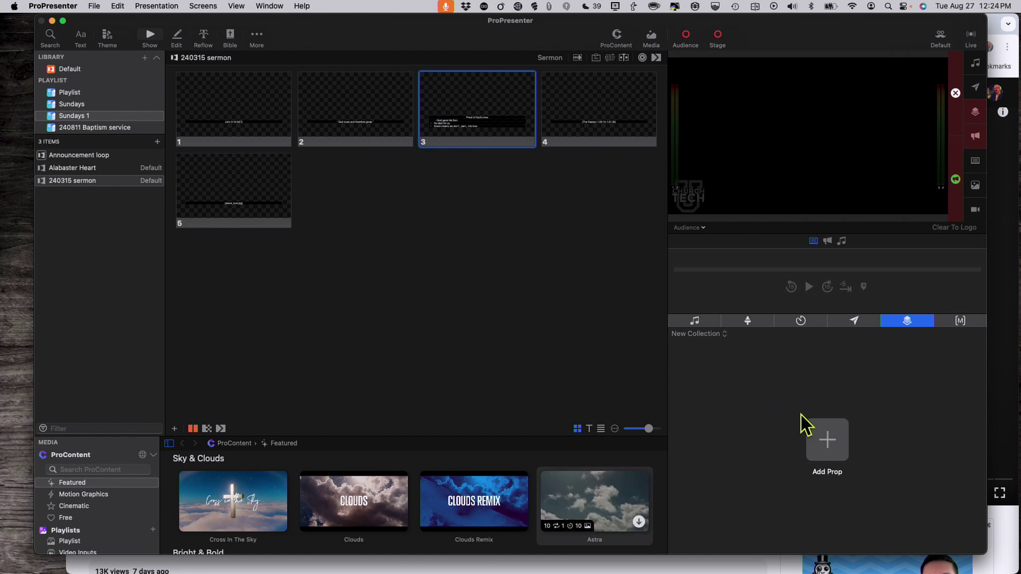
# Add a new prop named 'Teaching TV 1' and bring up its actions menu.
pyautogui.click(827, 449)
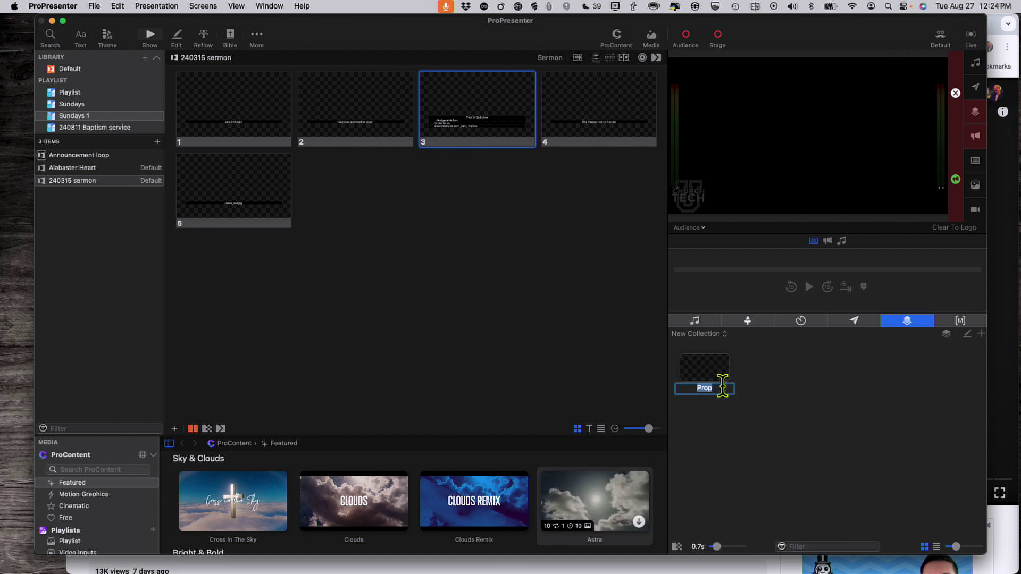
pyautogui.write('T')
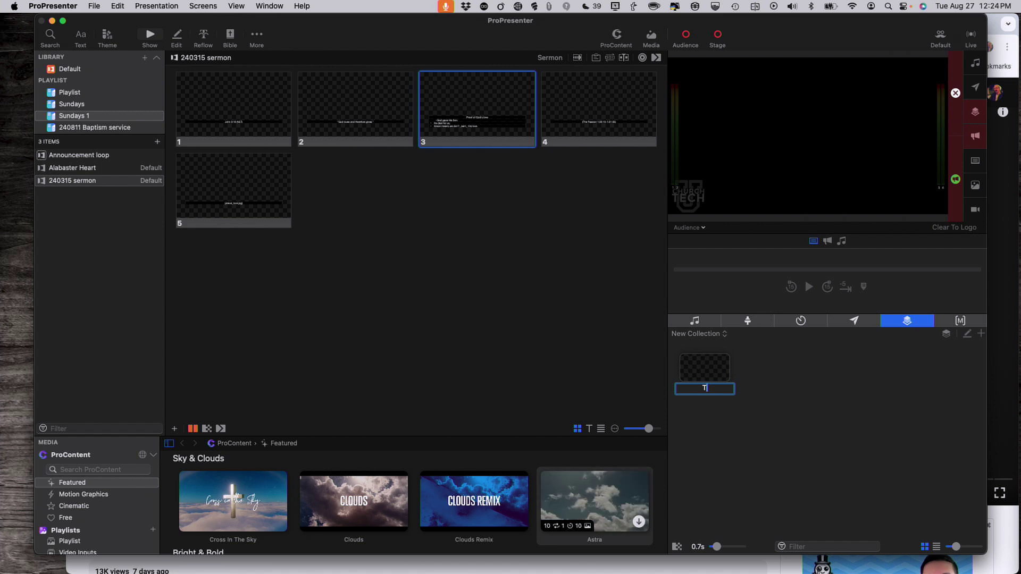
pyautogui.write('eac')
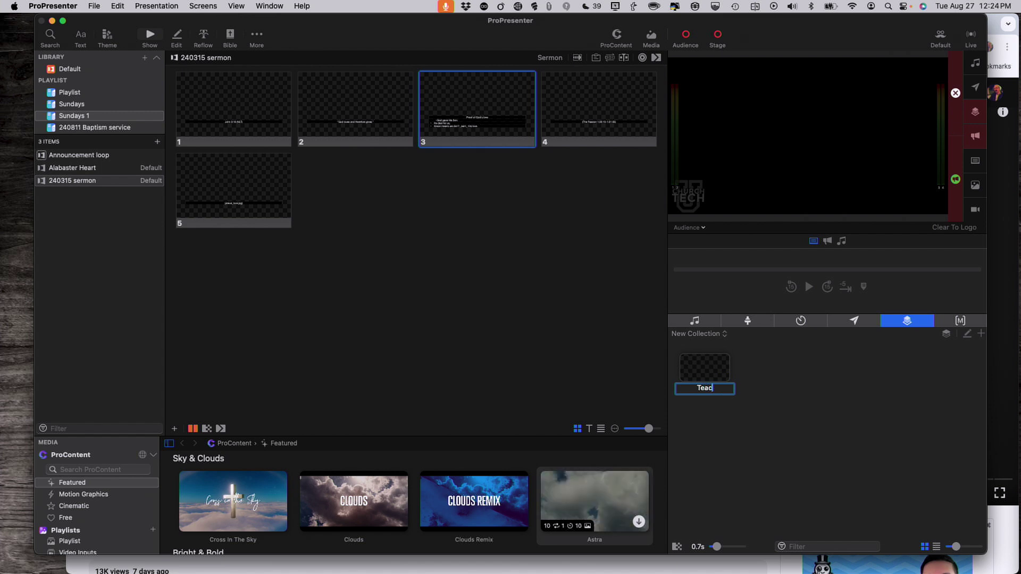
pyautogui.write('hing TV')
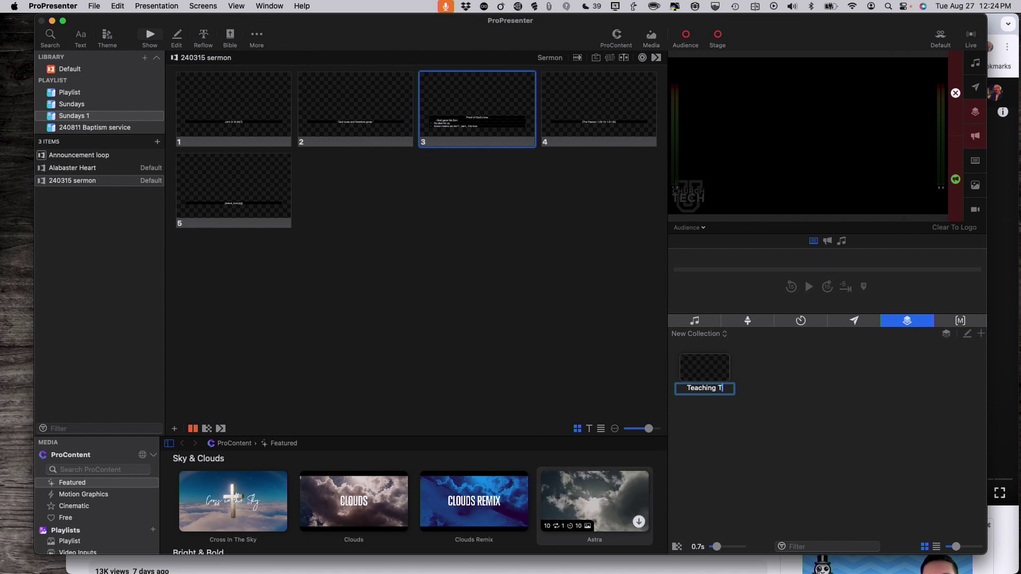
pyautogui.write(' 1')
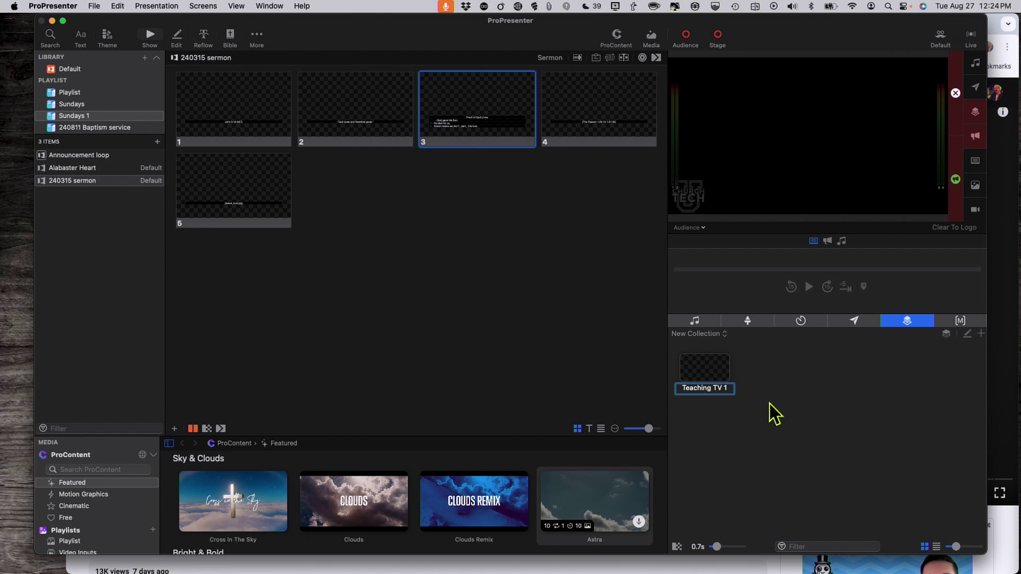
pyautogui.press('Return')
pyautogui.rightClick(716, 377)
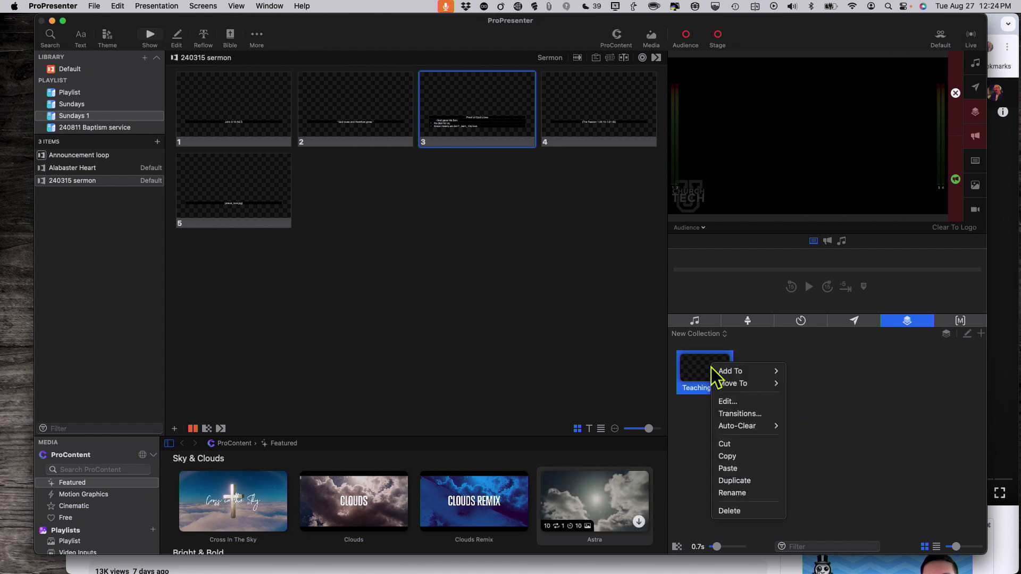
# Give Teaching TV 1 a text box with the 'God is a giver…' quote, then return to Show.
pyautogui.click(729, 404)
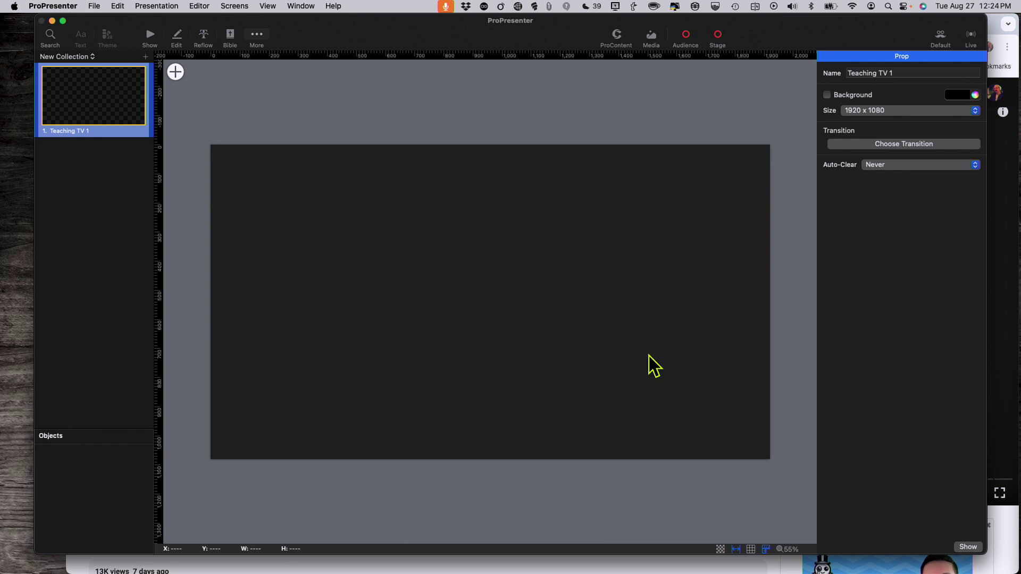
pyautogui.click(176, 72)
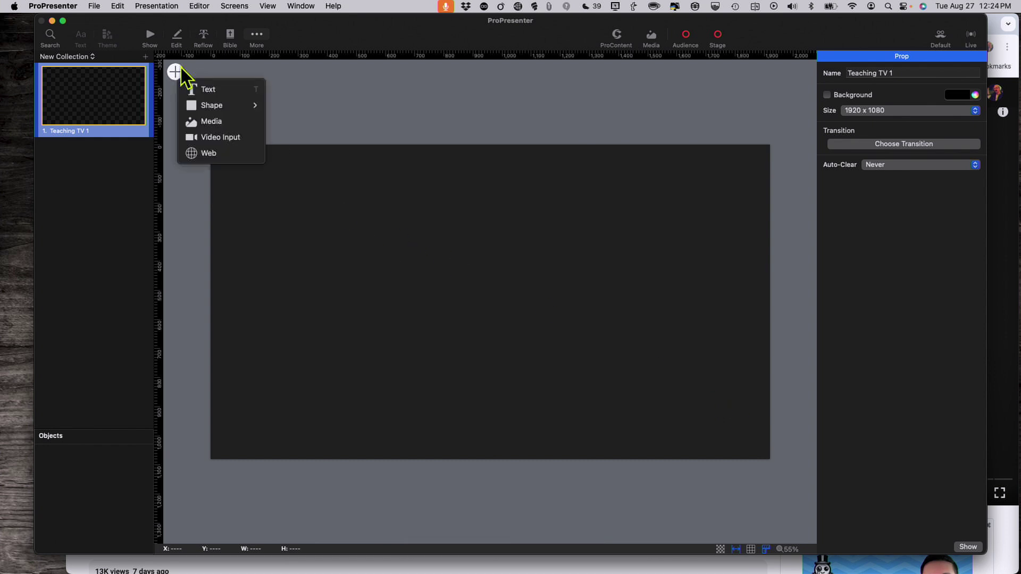
pyautogui.click(220, 92)
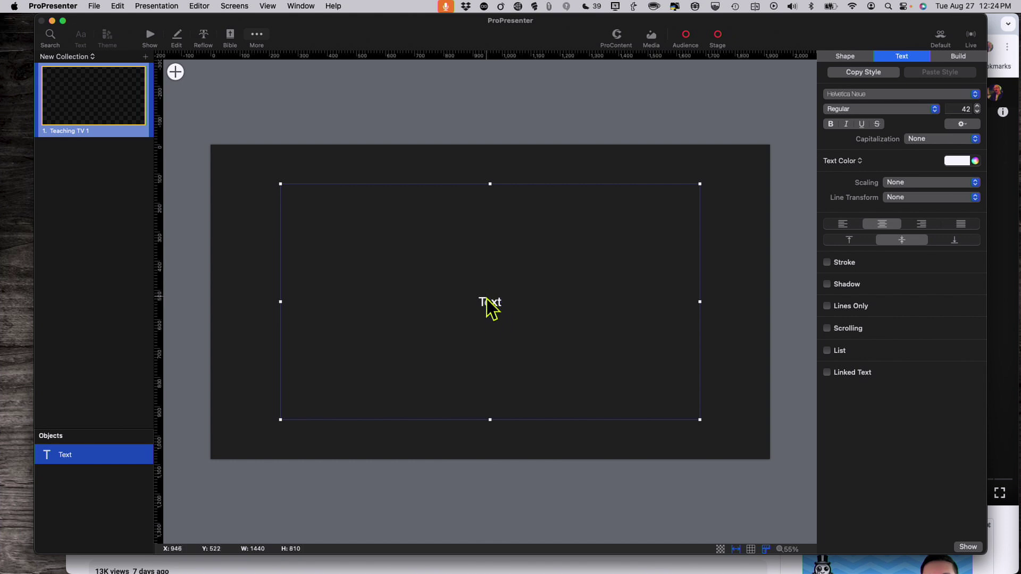
pyautogui.doubleClick(490, 306)
pyautogui.write('"God is a')
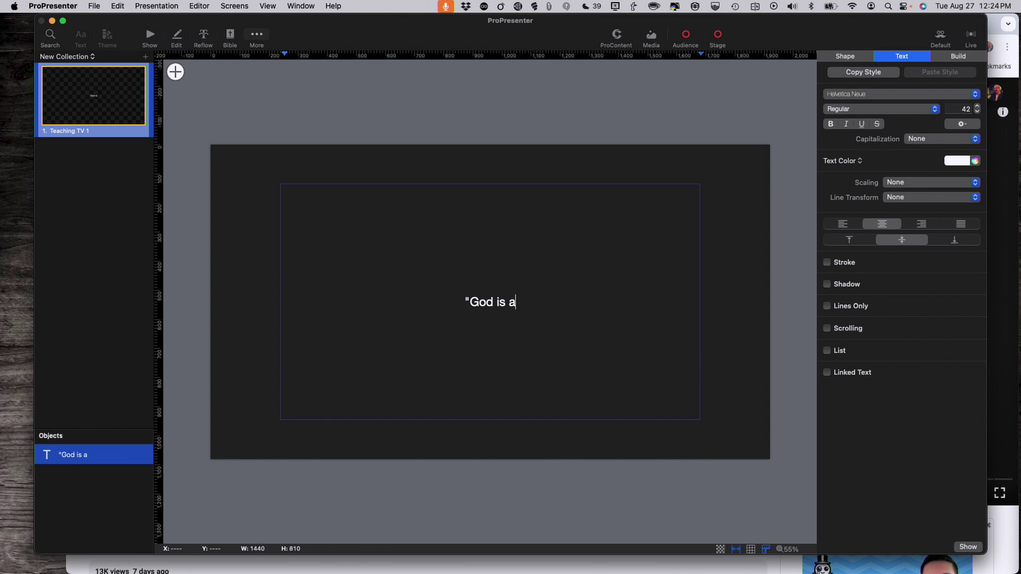
pyautogui.write(" giver...That's h")
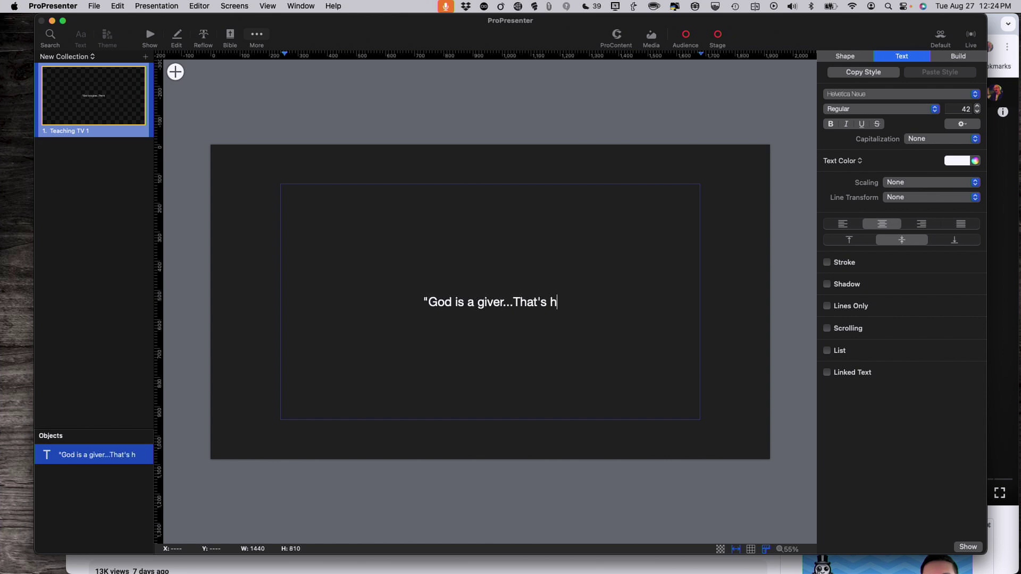
pyautogui.write('ow He shows His love')
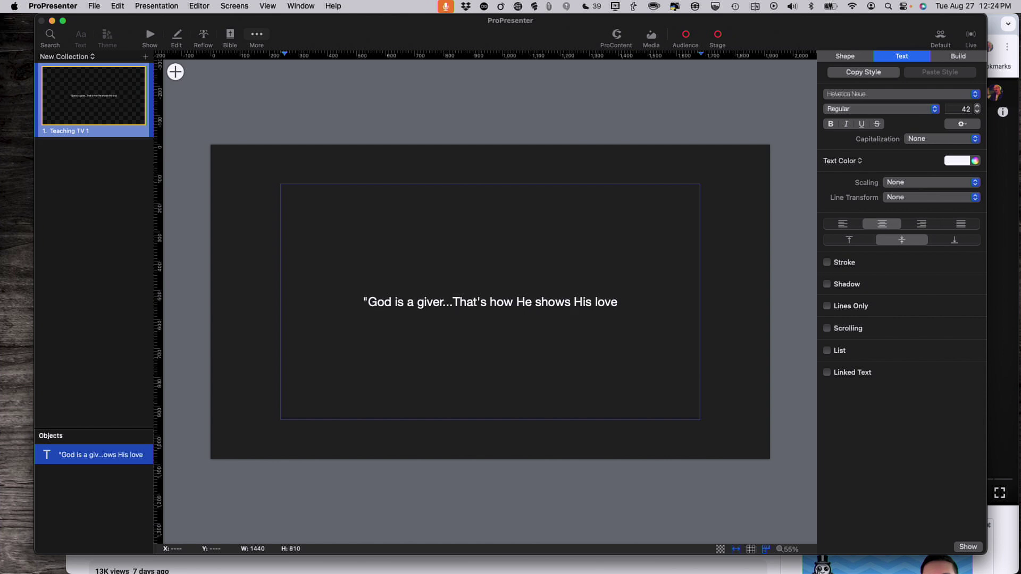
pyautogui.write('."')
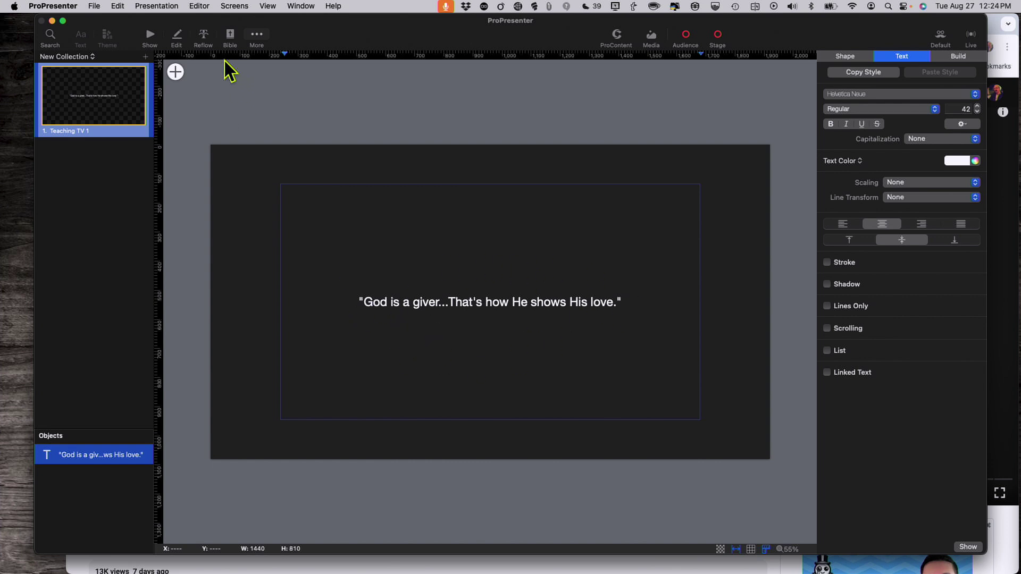
pyautogui.click(152, 40)
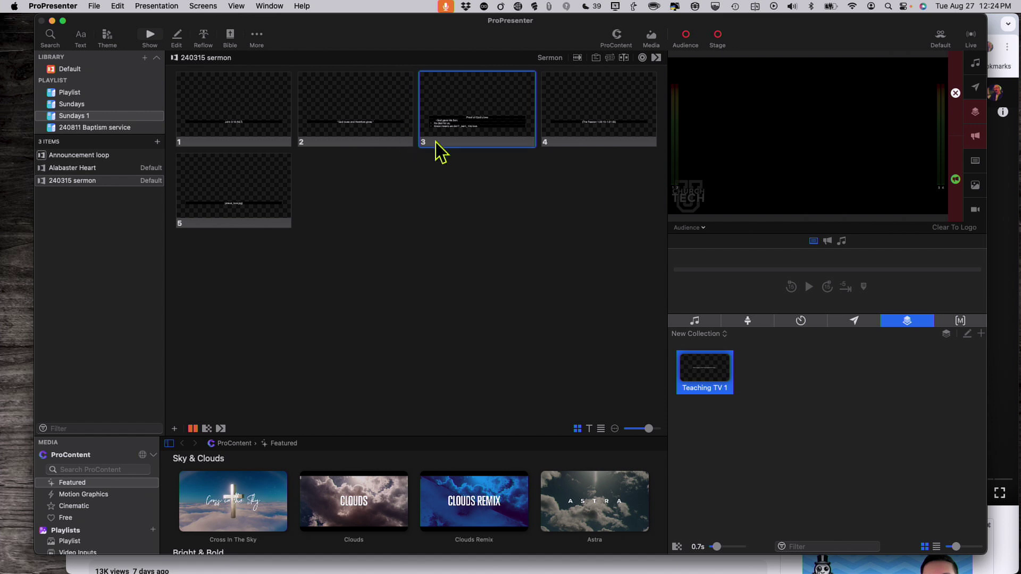
# Put sermon slide 2 live, clear the slide and prop quote, then send slide 4 live.
pyautogui.click(356, 107)
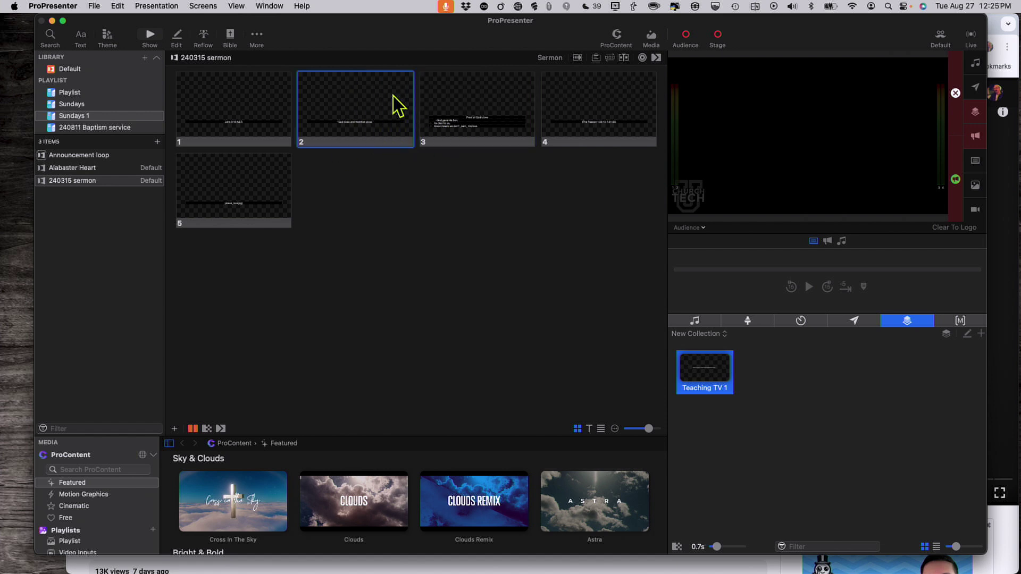
pyautogui.click(351, 91)
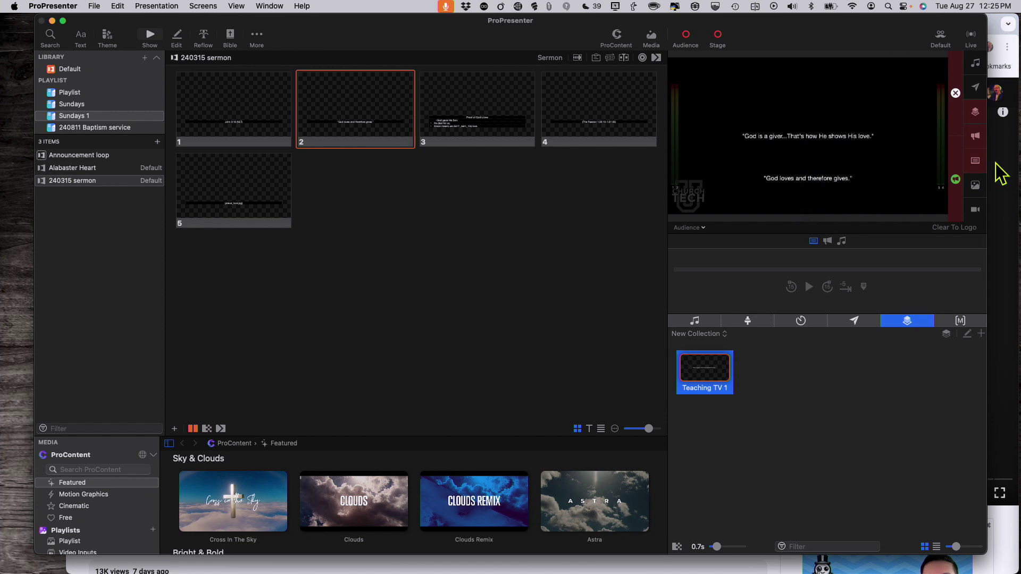
pyautogui.click(975, 162)
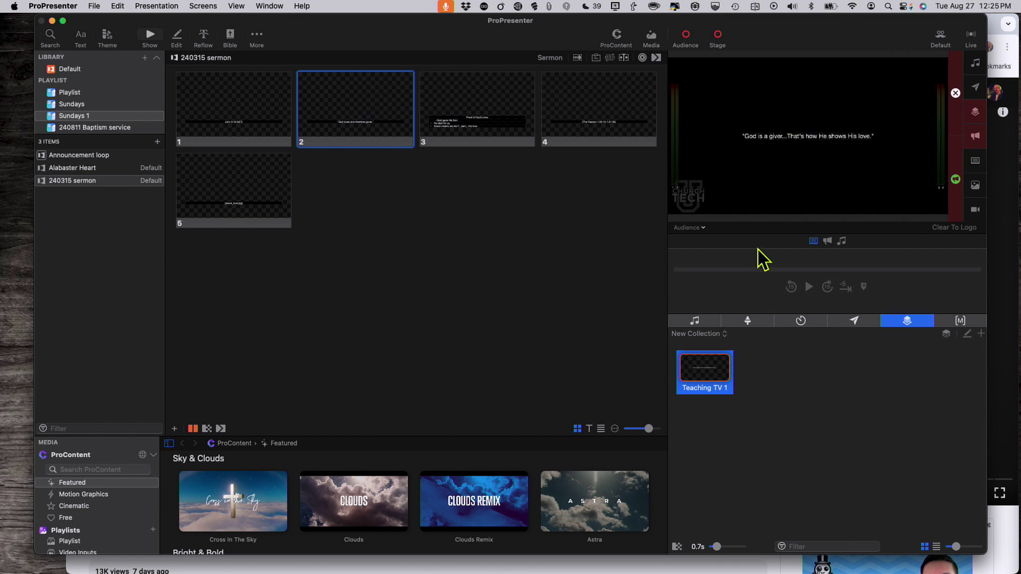
pyautogui.click(979, 110)
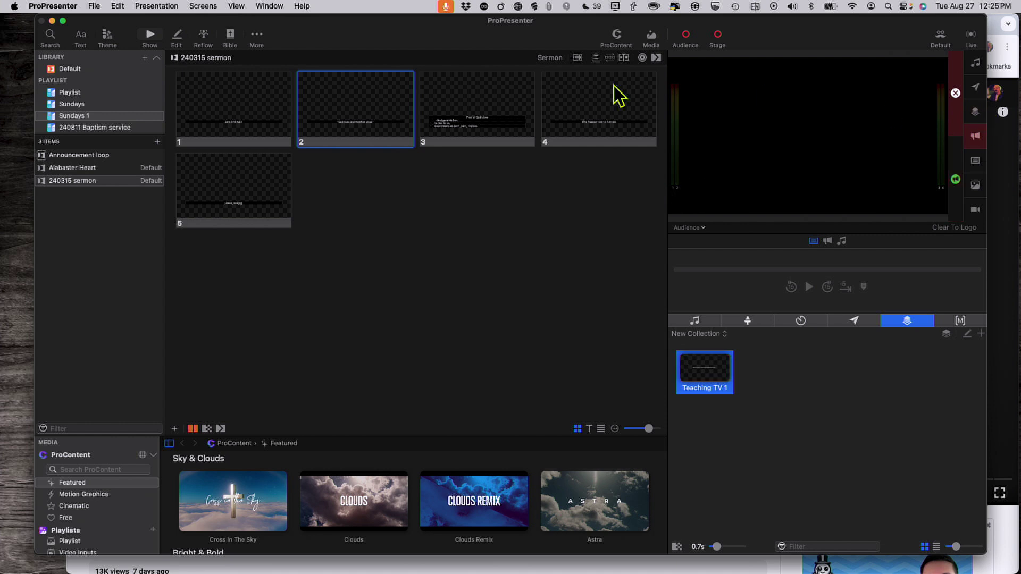
pyautogui.click(586, 138)
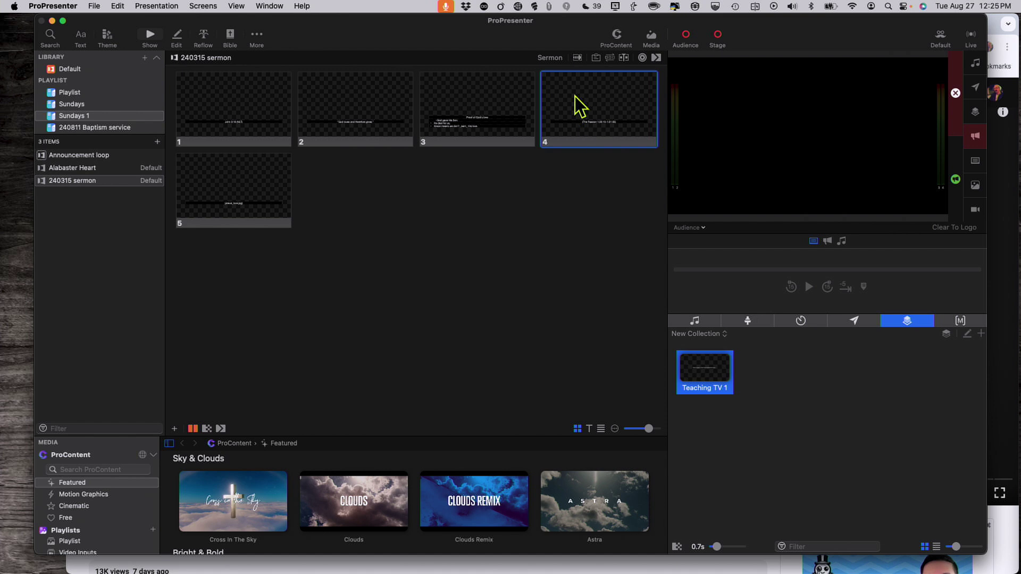
pyautogui.click(625, 110)
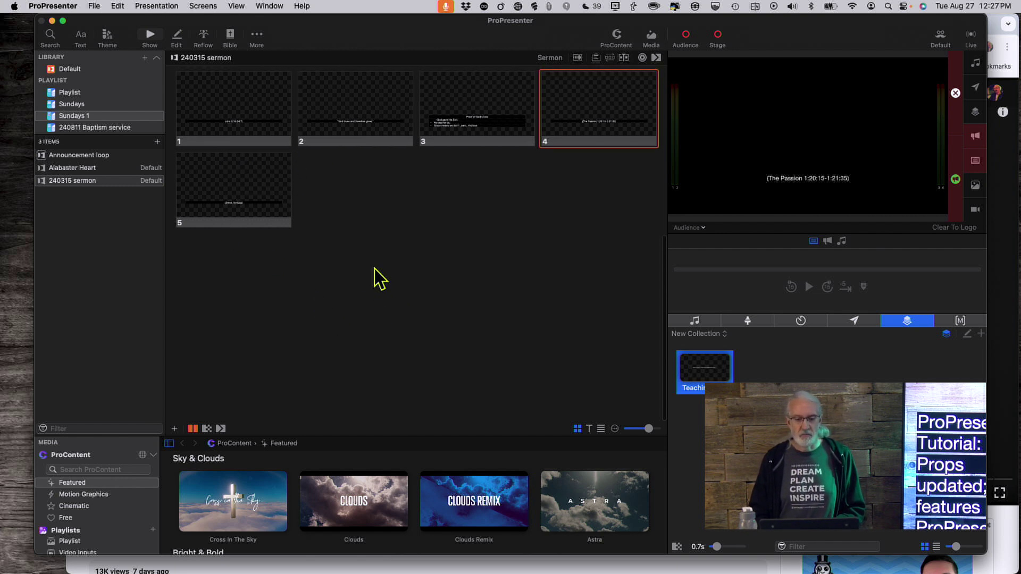
pyautogui.click(75, 100)
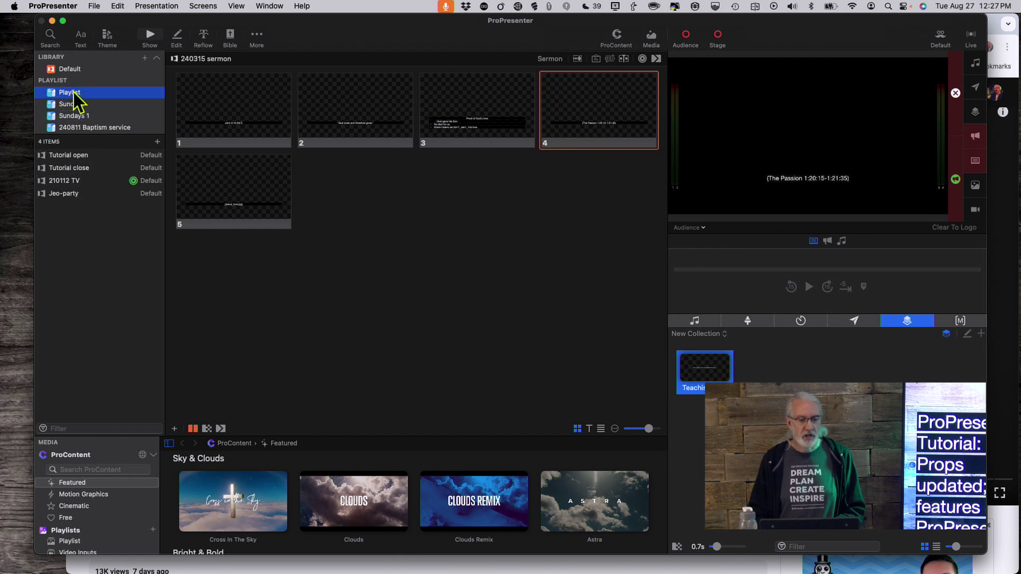
pyautogui.click(104, 182)
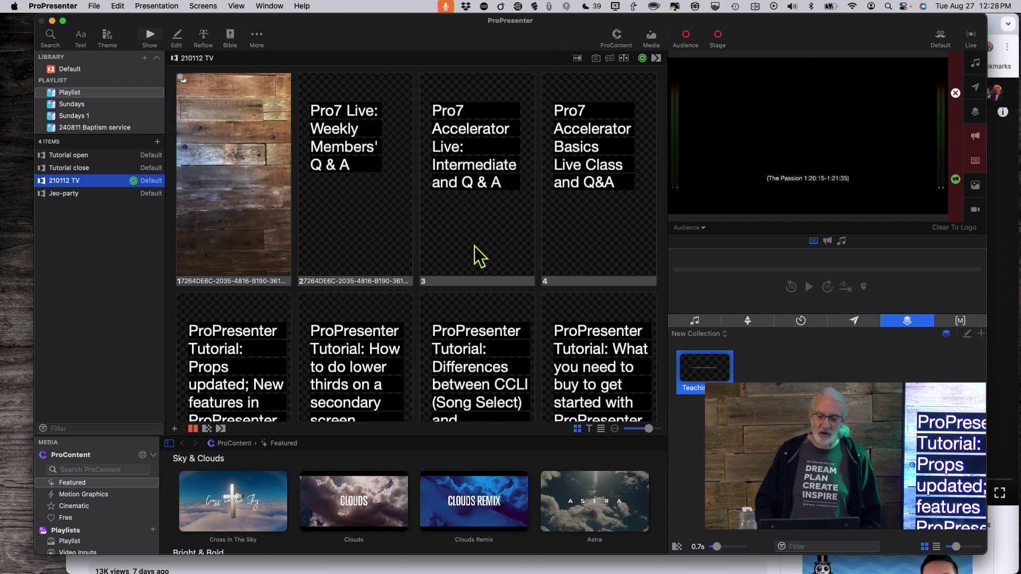
pyautogui.scroll(-5, 479, 255)
pyautogui.scroll(-10, 479, 255)
pyautogui.scroll(5, 479, 256)
pyautogui.scroll(3, 479, 256)
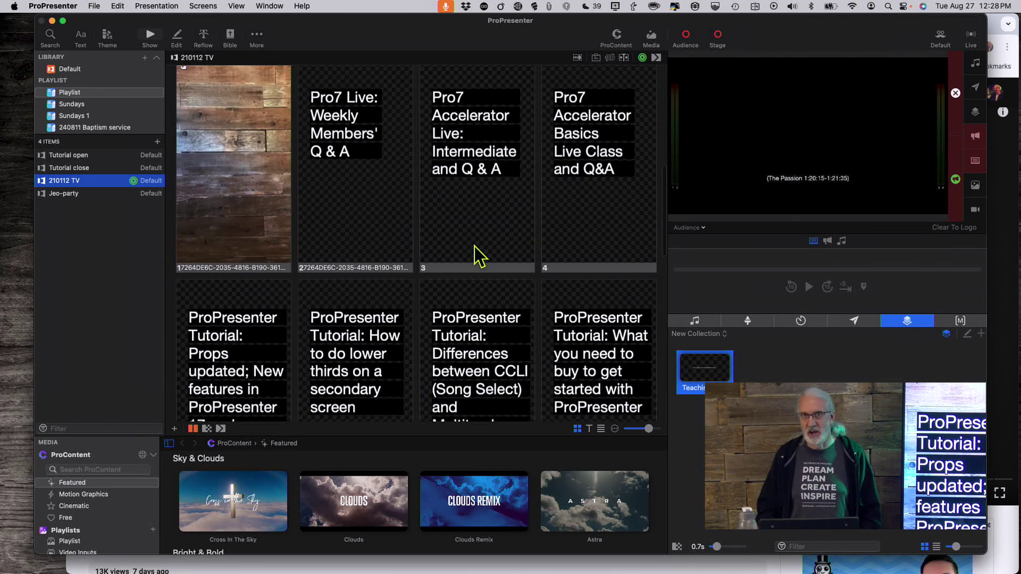
pyautogui.scroll(-3, 479, 255)
pyautogui.scroll(2, 479, 255)
pyautogui.scroll(4, 478, 256)
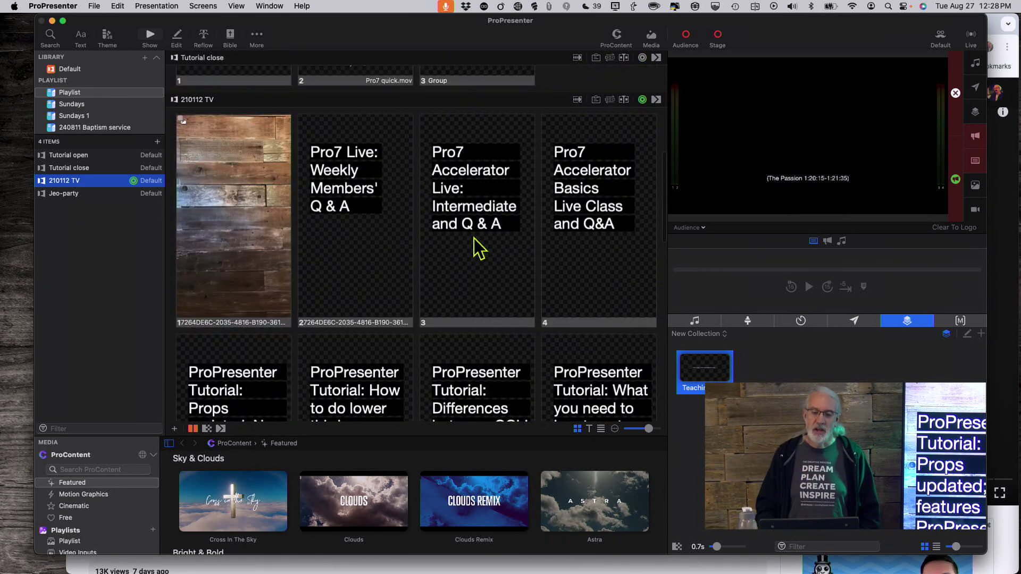
pyautogui.scroll(-1, 479, 247)
pyautogui.scroll(-2, 479, 245)
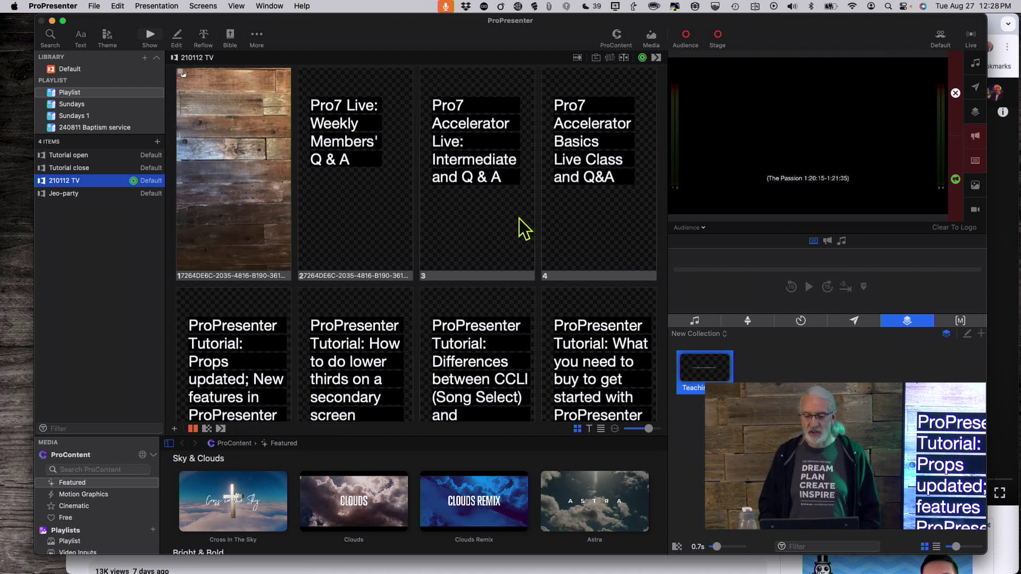
pyautogui.click(100, 129)
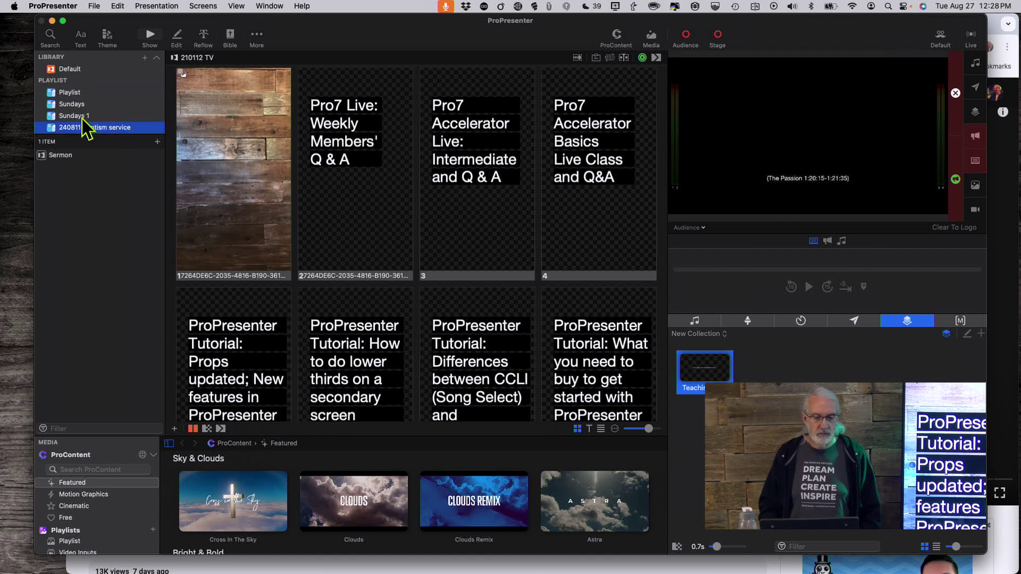
pyautogui.click(85, 118)
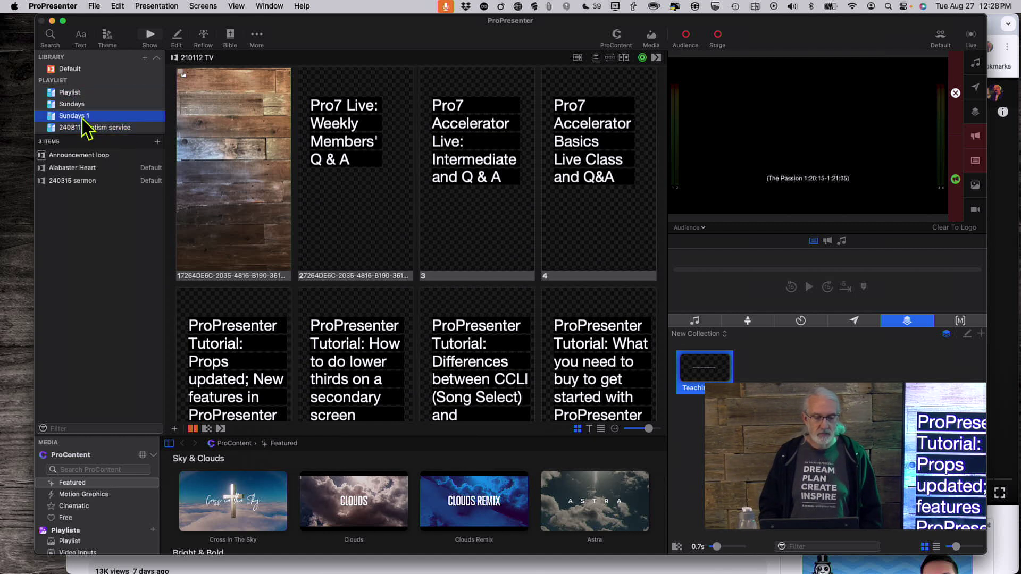
pyautogui.click(86, 188)
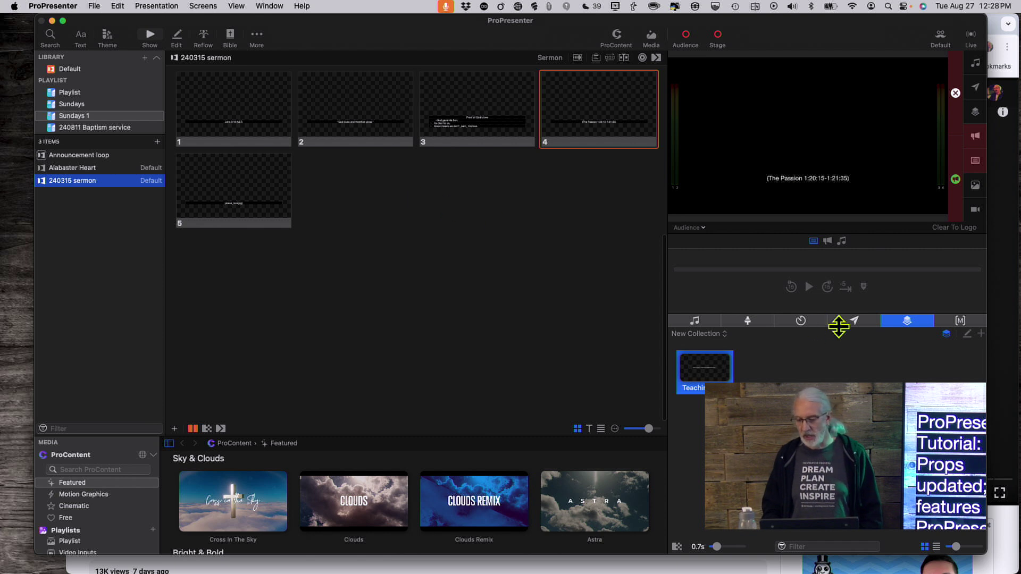